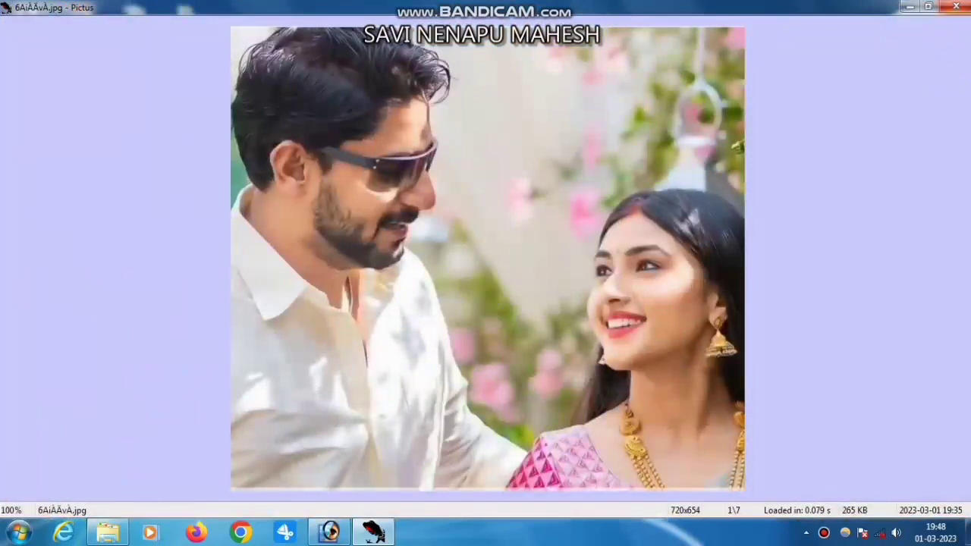
Compare the original couple photo with the framed mosaic PSD version in the image viewer, closing each preview.
click(954, 6)
double_click(186, 466)
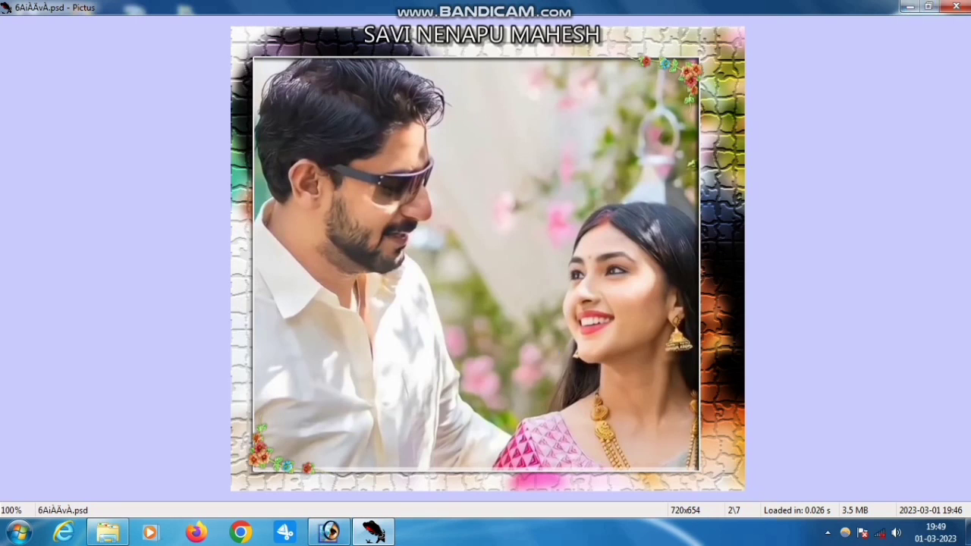
click(952, 6)
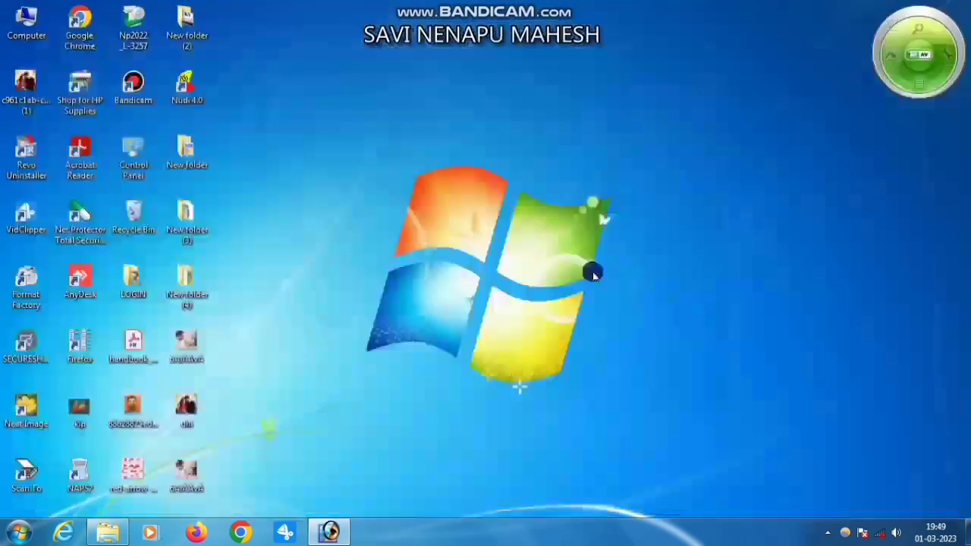
Switch to Adobe Photoshop, open the couple JPEG photo from the desktop, and maximize its document window.
click(332, 533)
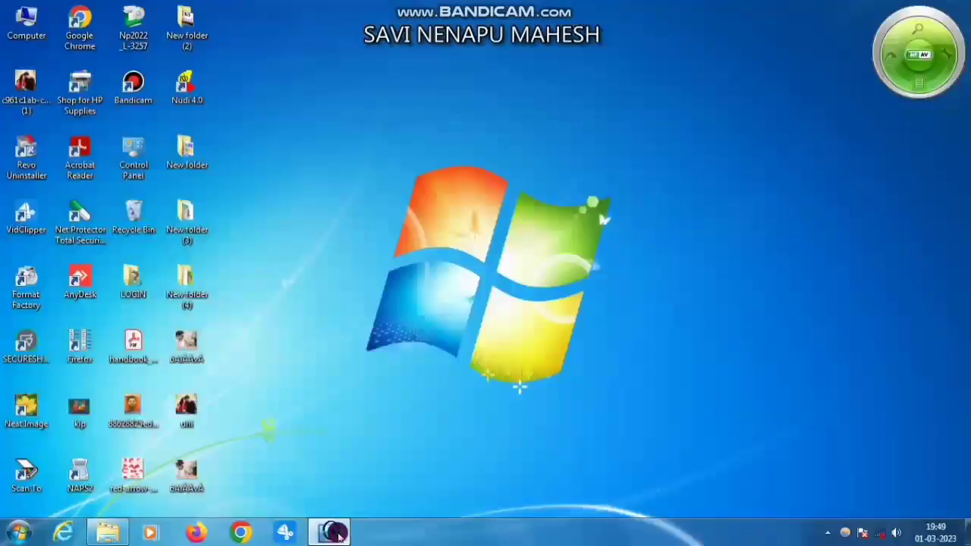
click(331, 532)
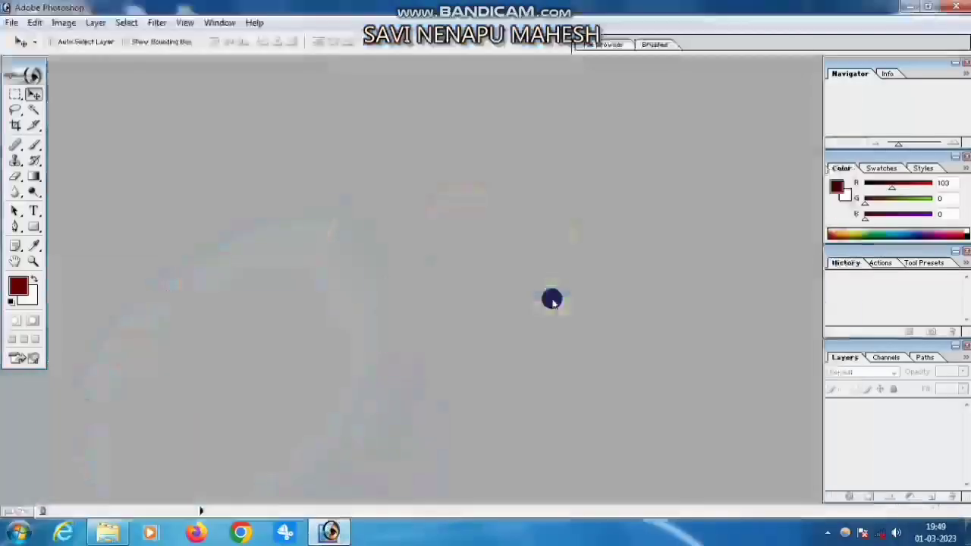
click(11, 22)
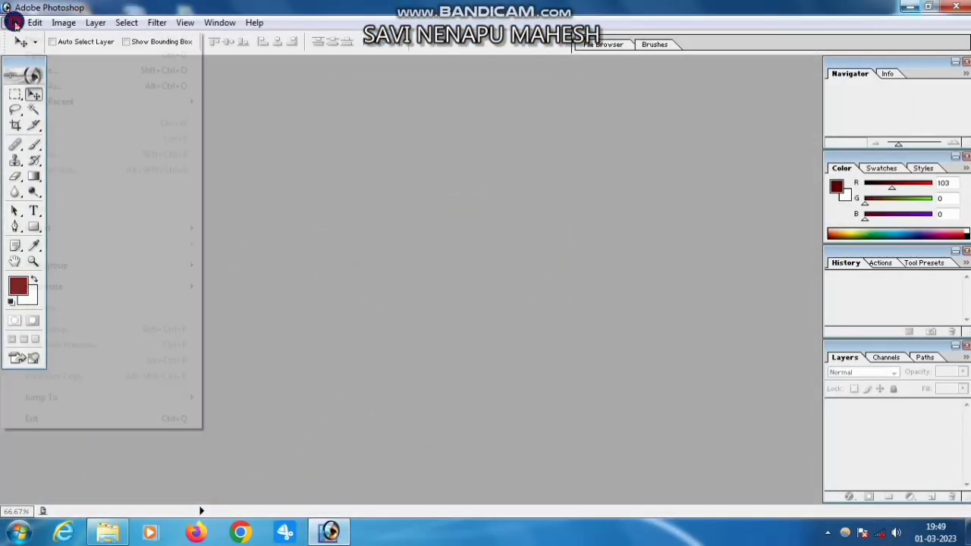
click(909, 6)
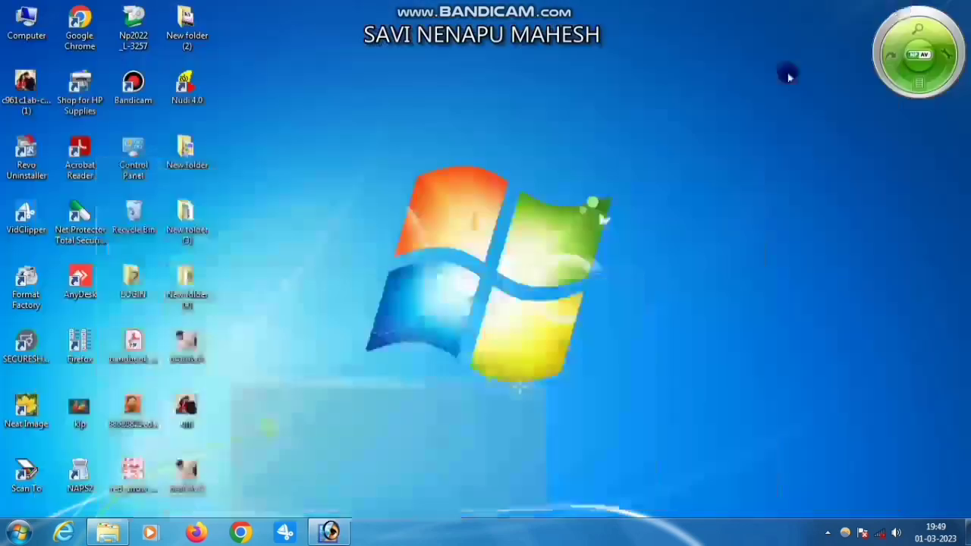
drag(187, 348, 531, 165)
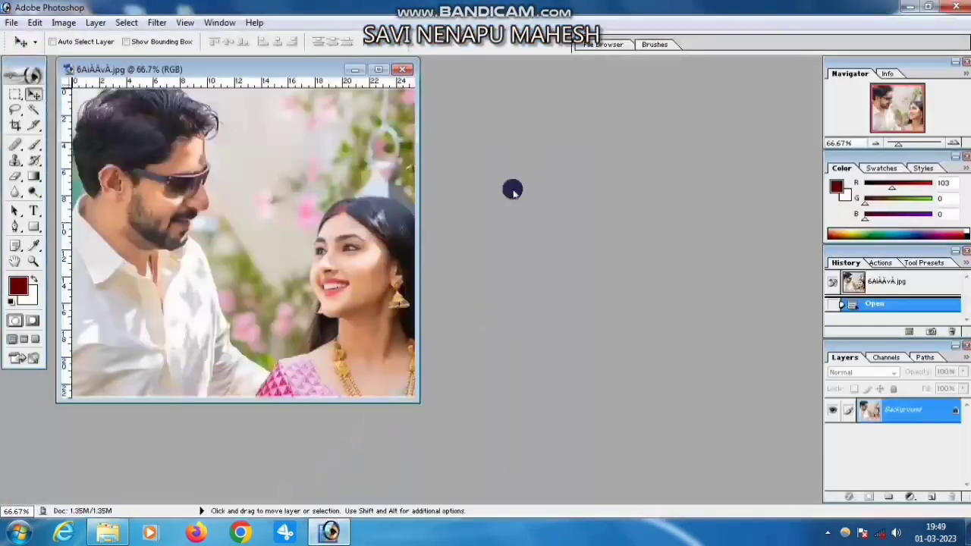
drag(292, 67, 472, 140)
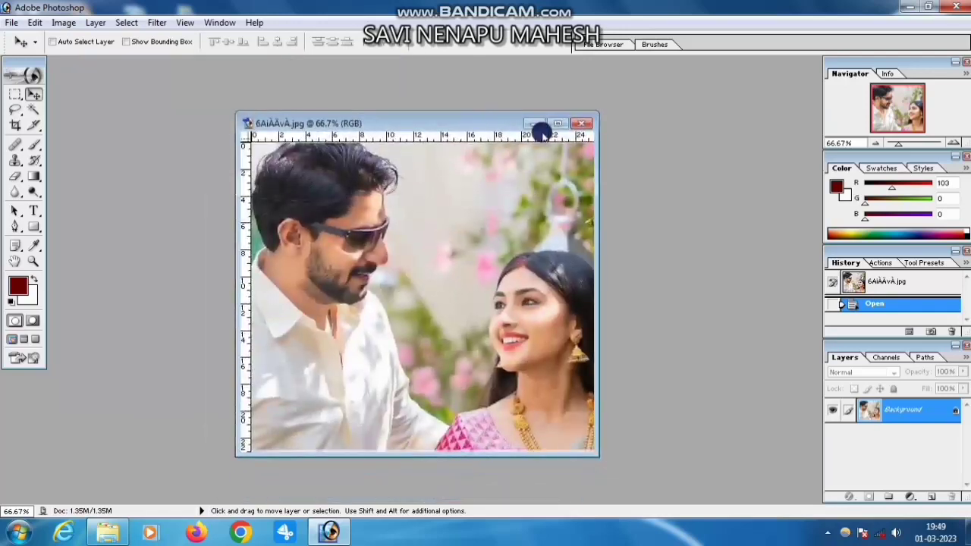
click(559, 124)
Convert the couple photo's locked Background into a regular editable layer with the default layer settings.
key(z)
click(536, 270)
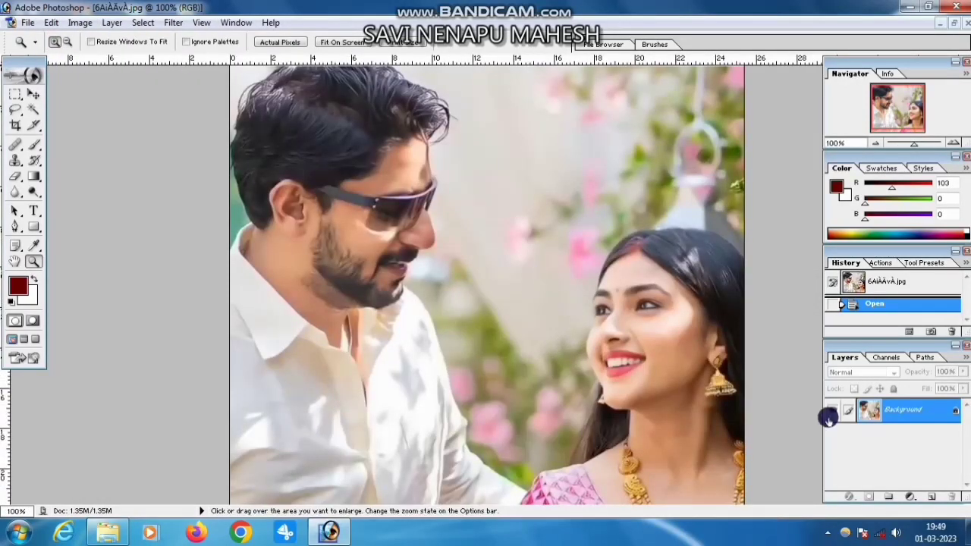
double_click(954, 414)
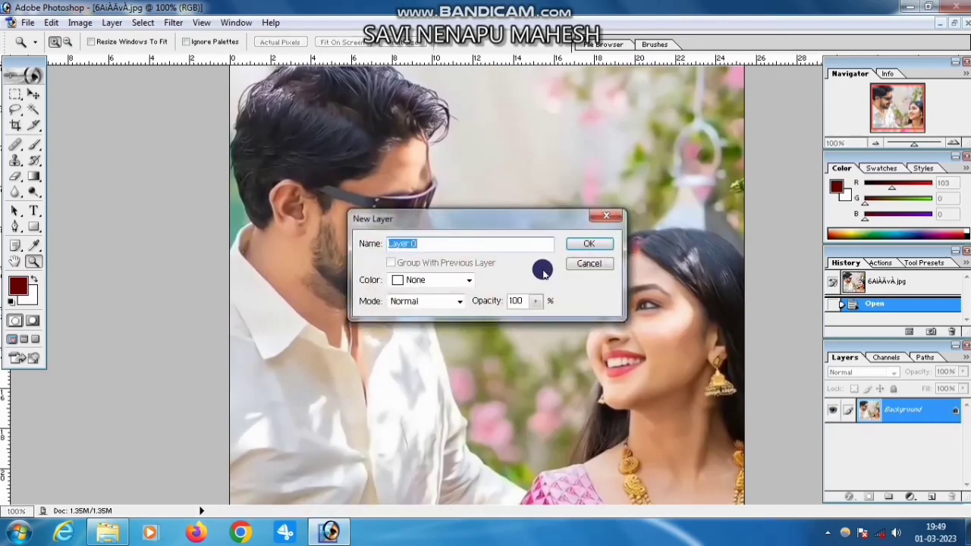
click(577, 243)
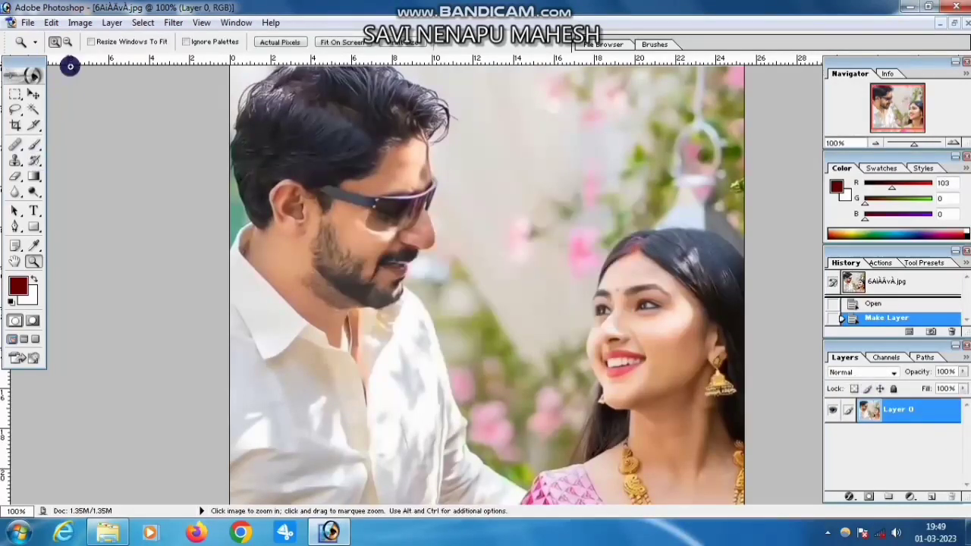
Apply a Gaussian Blur with a radius of 7.3 pixels to the couple photo layer.
click(68, 42)
click(552, 263)
click(552, 263)
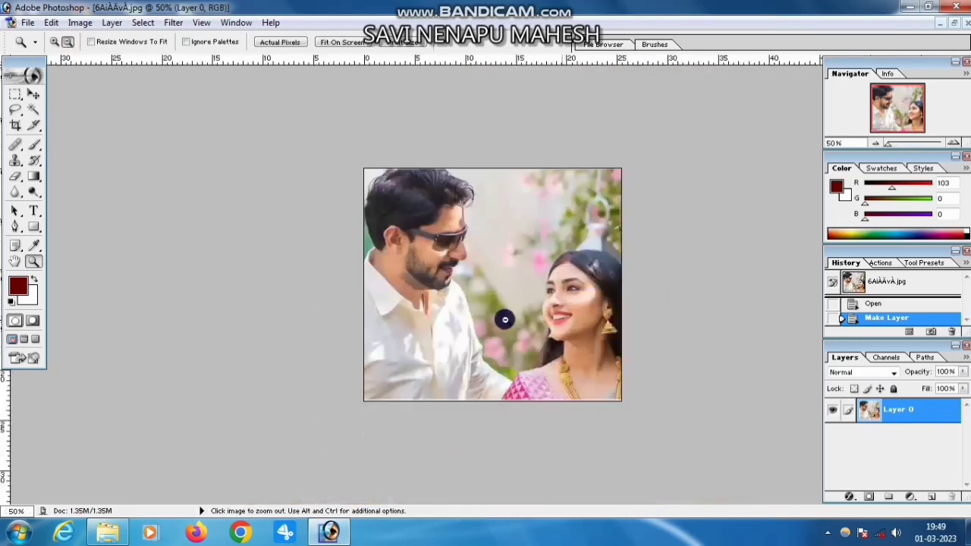
click(53, 42)
click(507, 240)
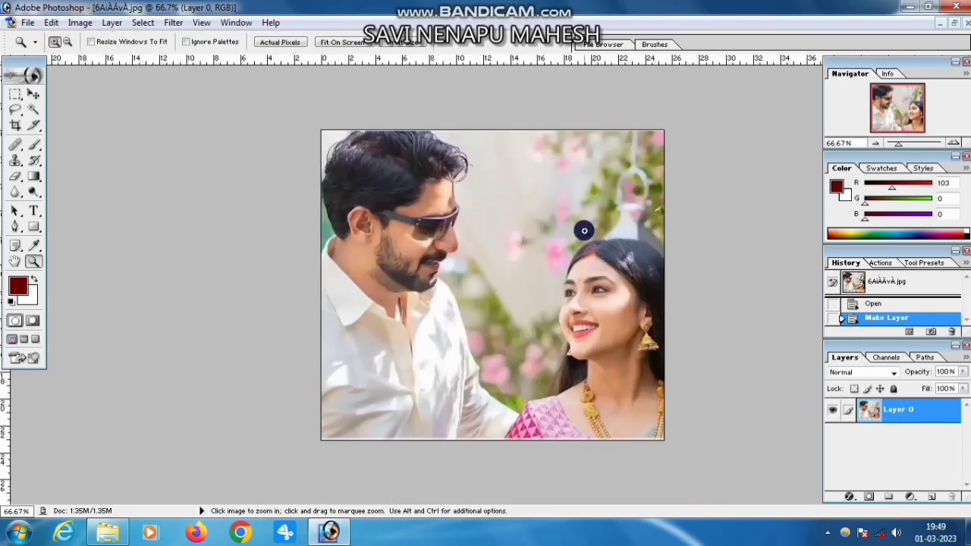
click(173, 23)
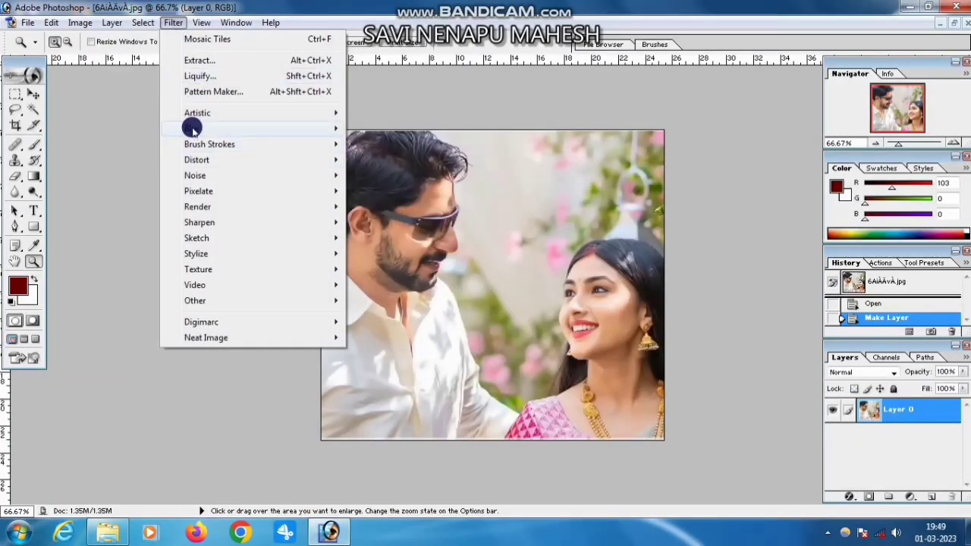
mouse_move(212, 129)
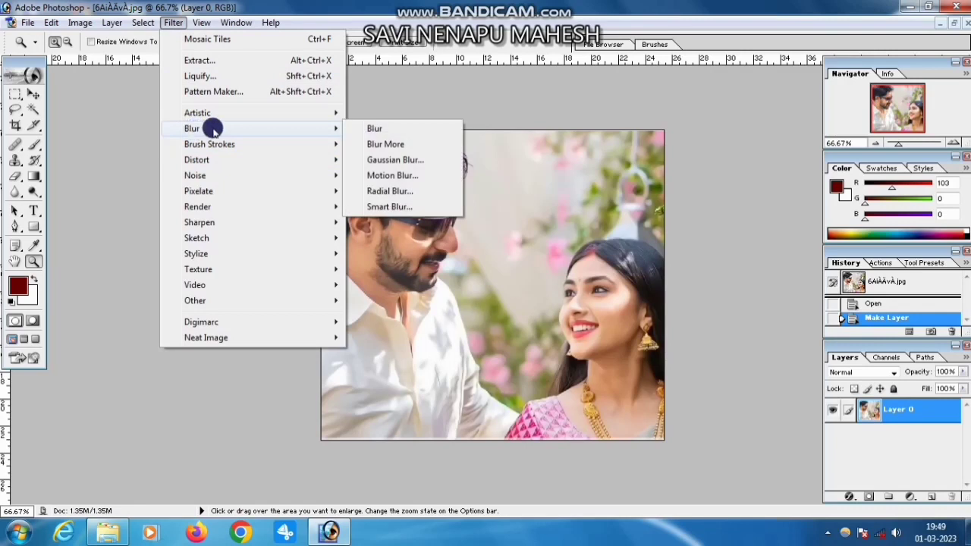
click(399, 162)
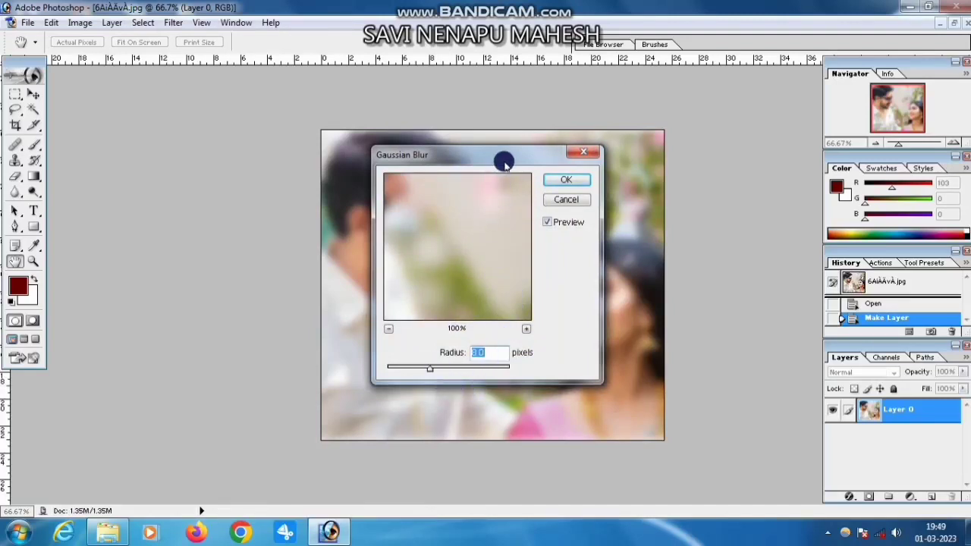
drag(540, 155, 851, 137)
mouse_move(742, 351)
mouse_down()
mouse_move(721, 351)
mouse_move(741, 354)
mouse_up()
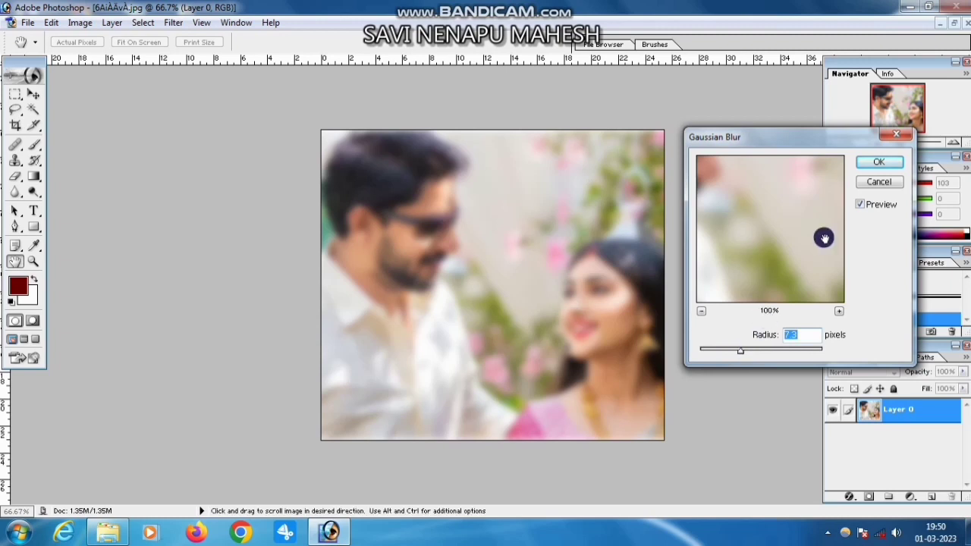
click(877, 162)
key(z)
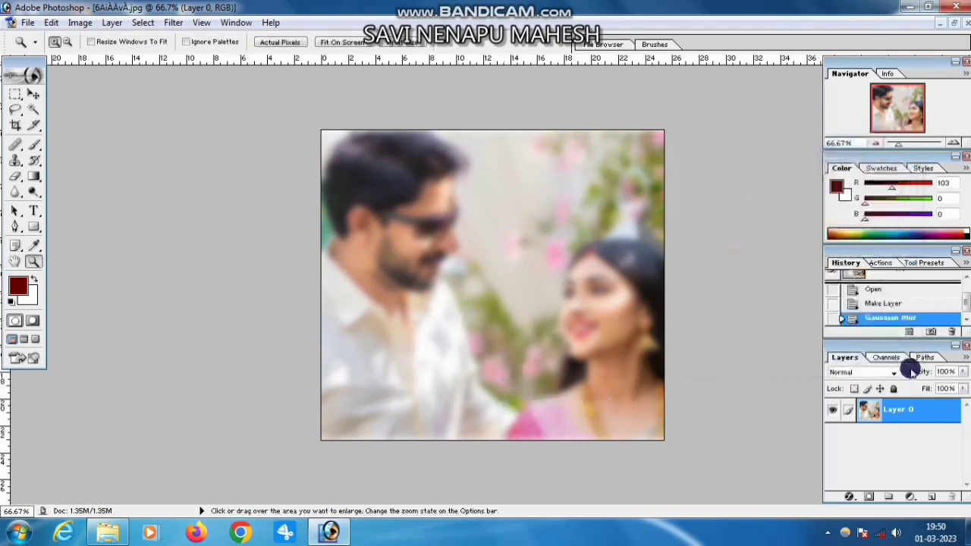
Duplicate the blurred photo layer within the same document, keeping the default name.
right_click(872, 409)
click(865, 278)
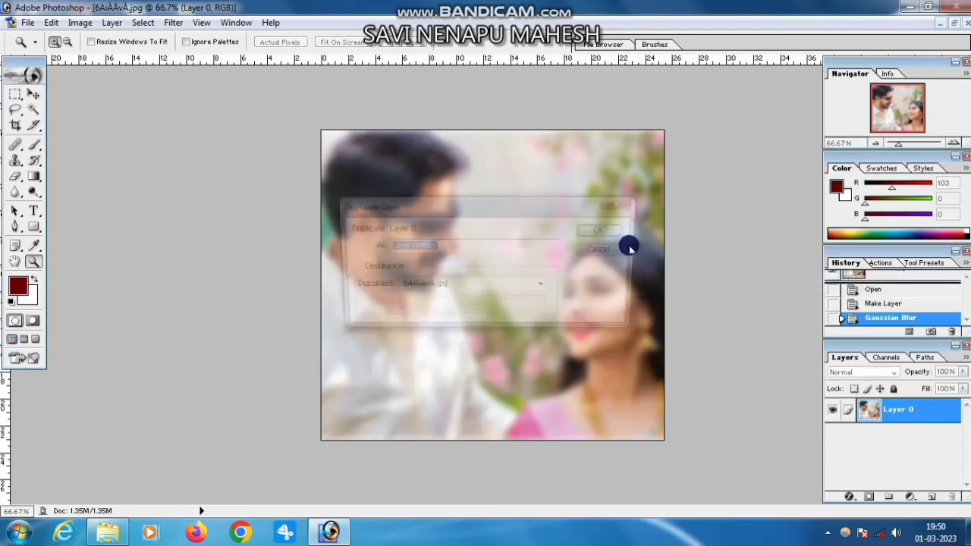
click(613, 225)
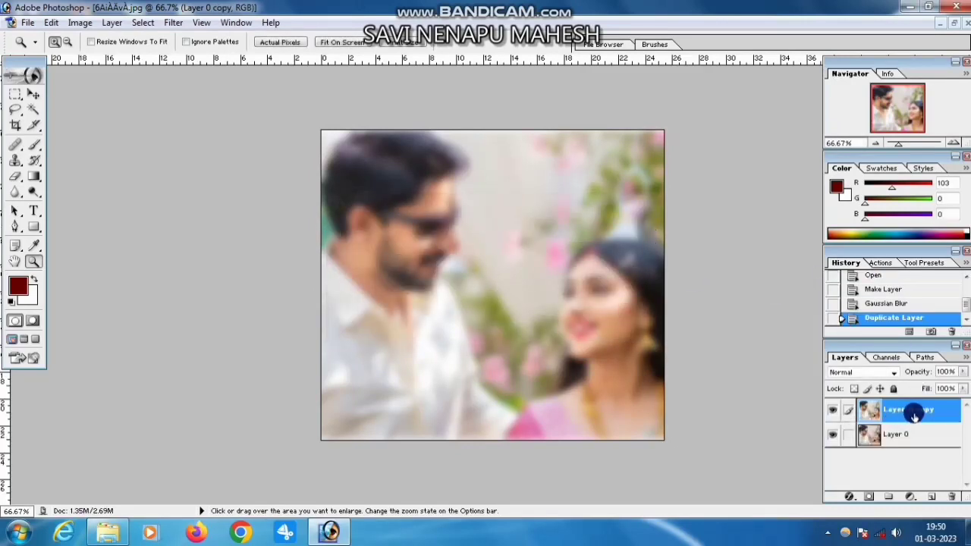
Set the duplicated layer's blending mode to Overlay and merge it down into Layer 0.
click(887, 372)
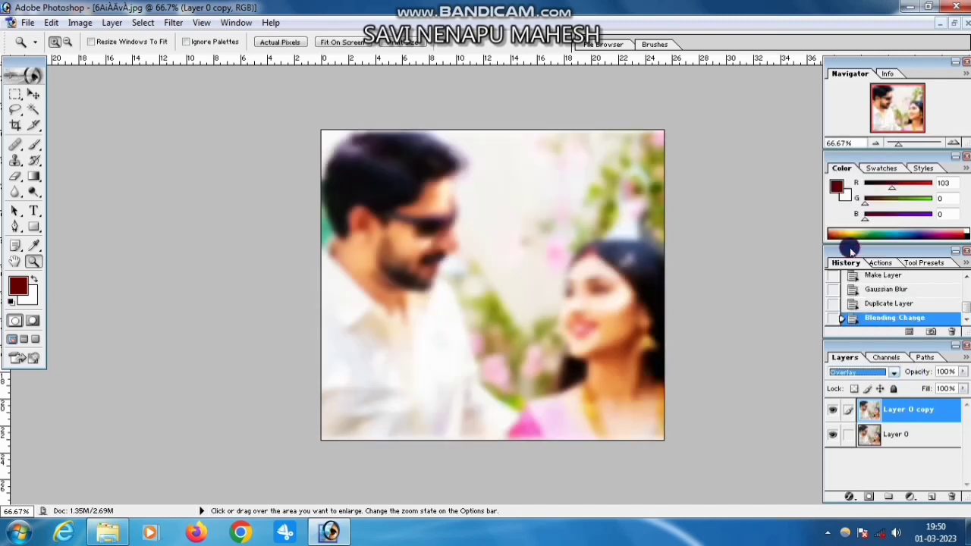
click(848, 250)
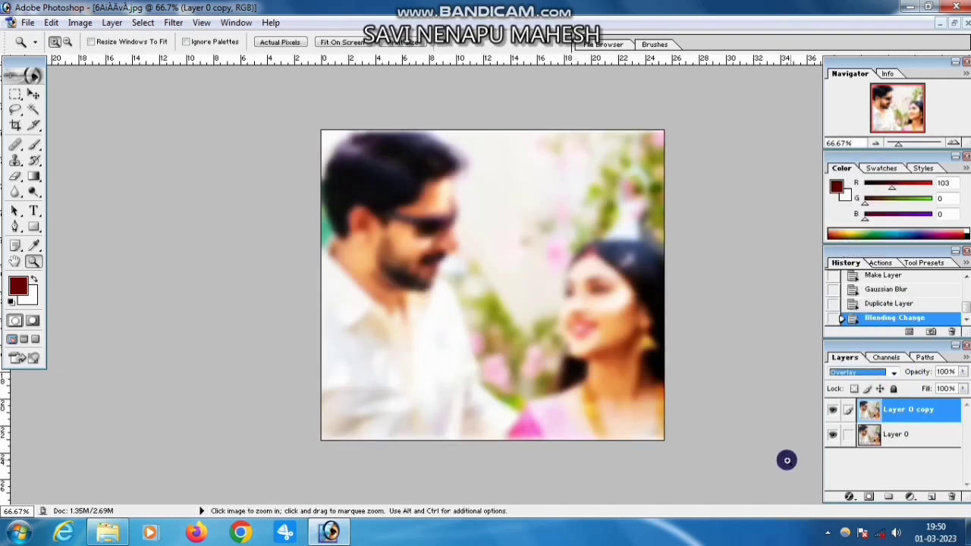
key(ctrl+e)
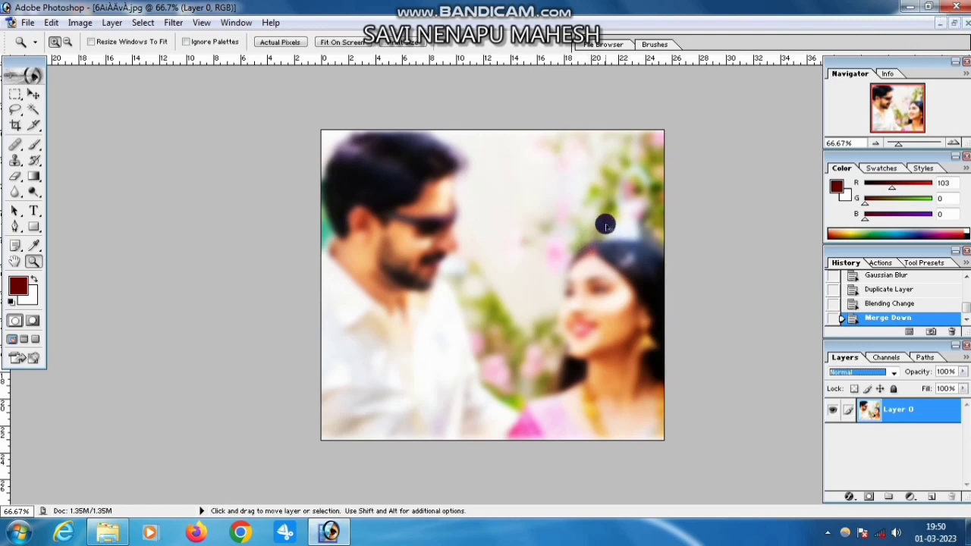
key(ctrl+o)
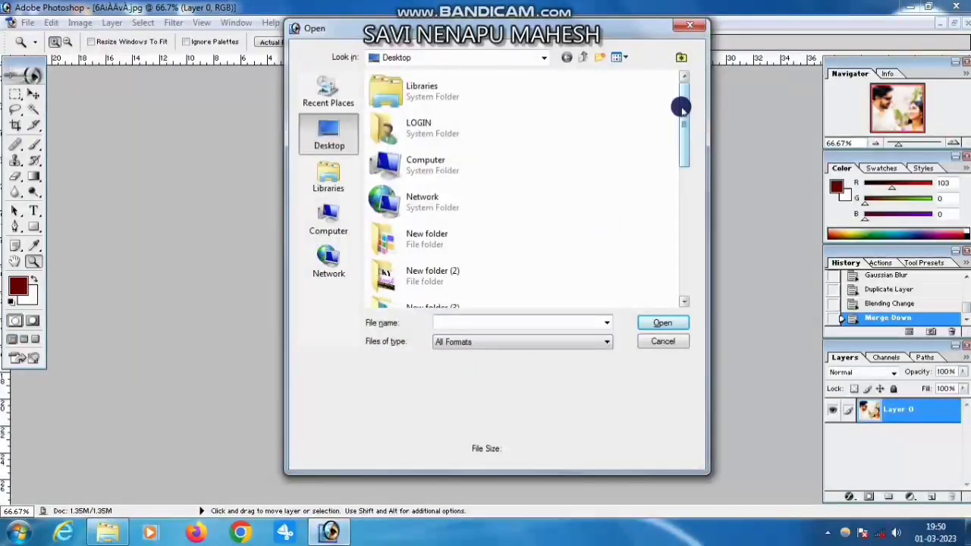
drag(680, 107, 674, 192)
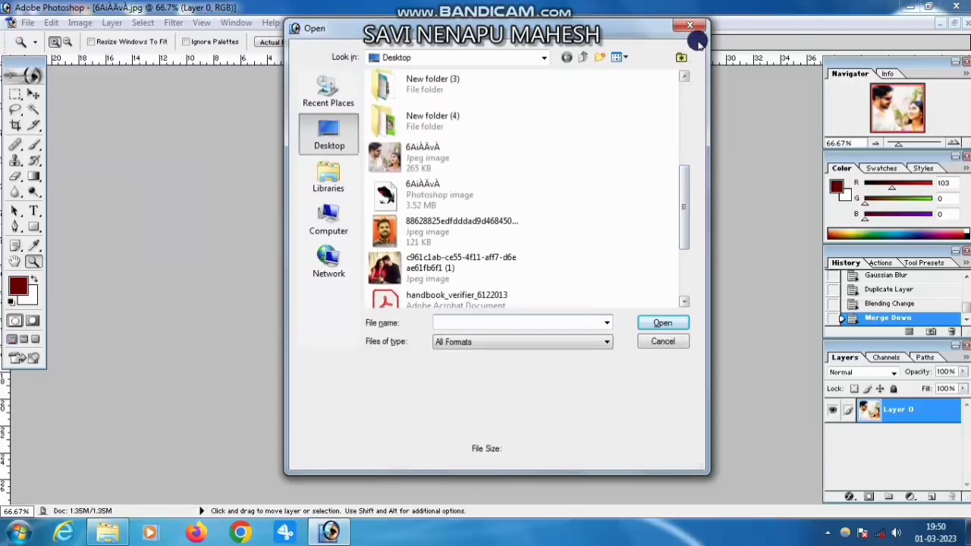
click(690, 26)
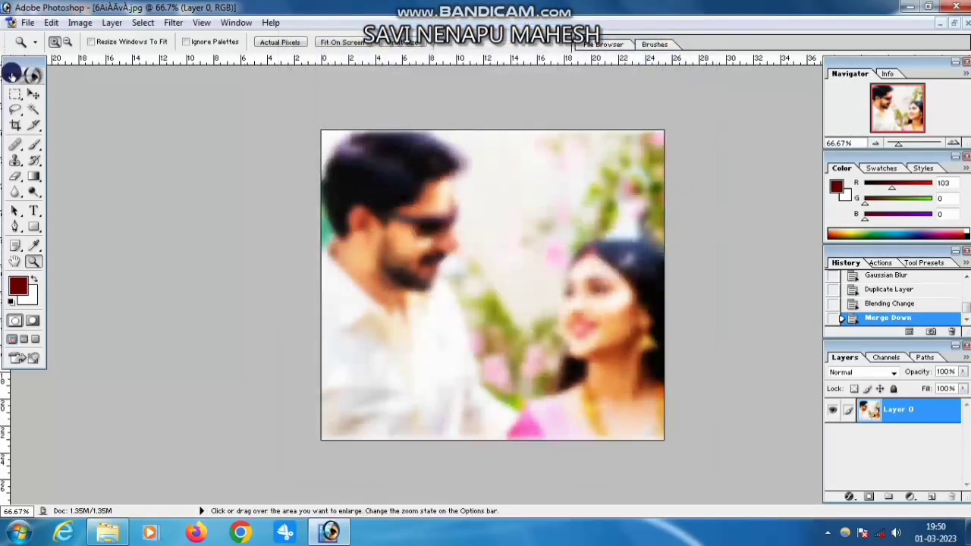
click(33, 111)
click(32, 95)
right_click(526, 277)
click(555, 284)
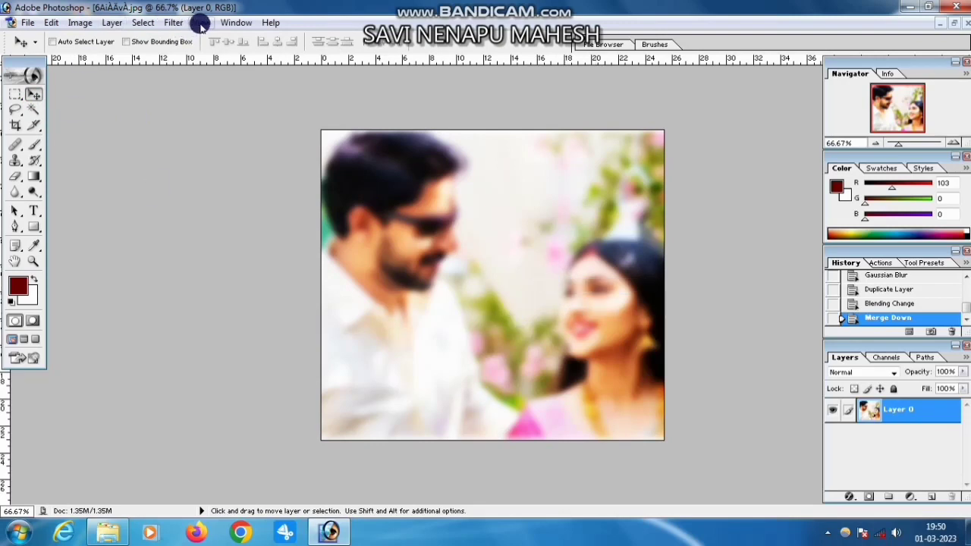
Start the Mosaic Tiles texture filter on the merged layer and set Tile Size to 17 and Lighten Grout to 6.
click(173, 23)
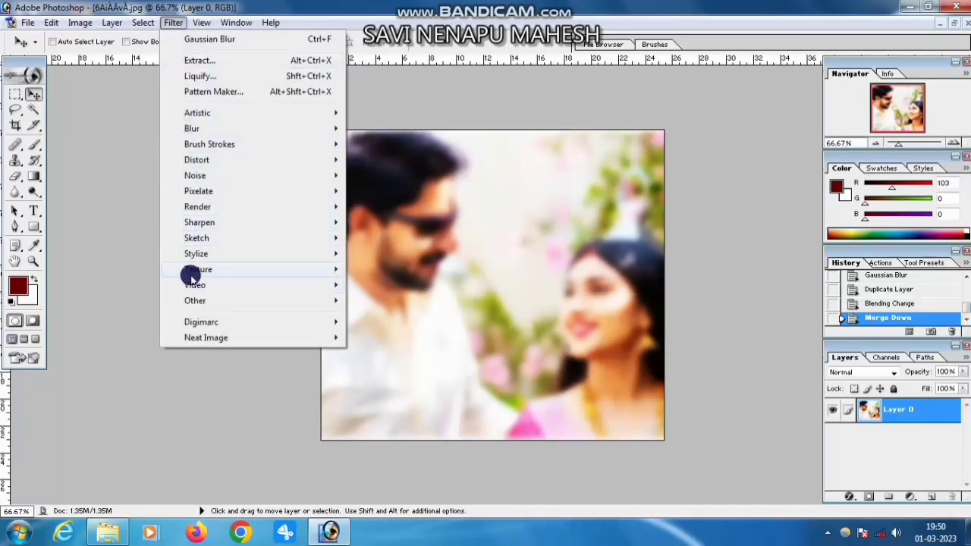
mouse_move(196, 274)
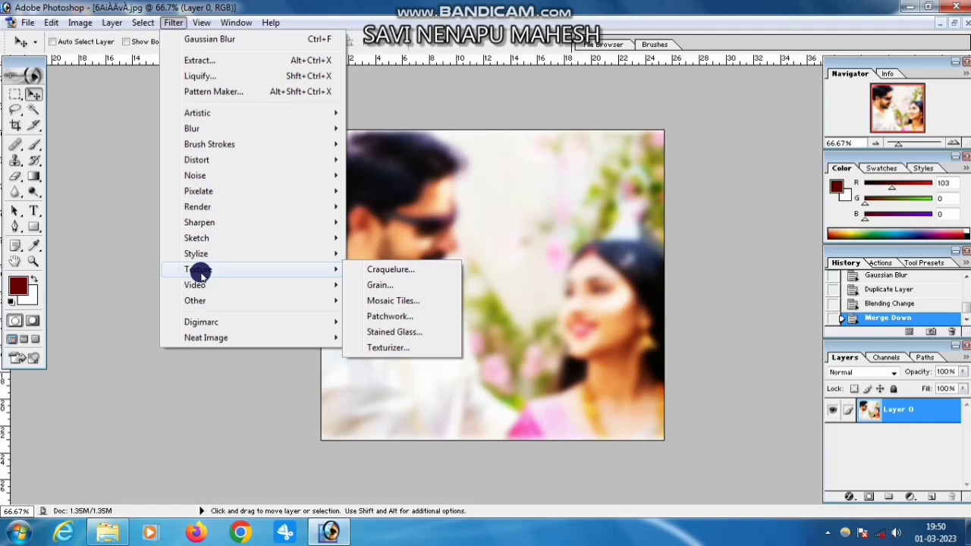
key(super+plus)
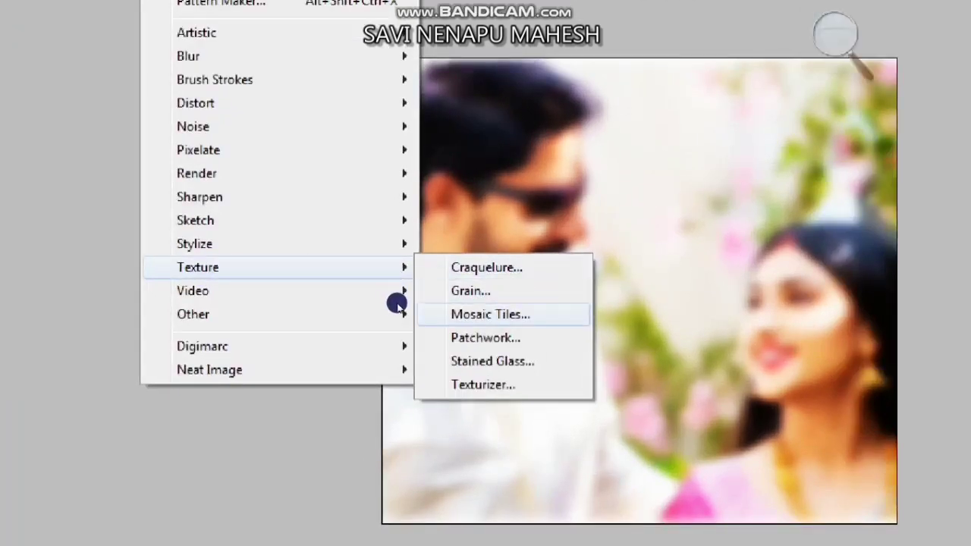
key(Return)
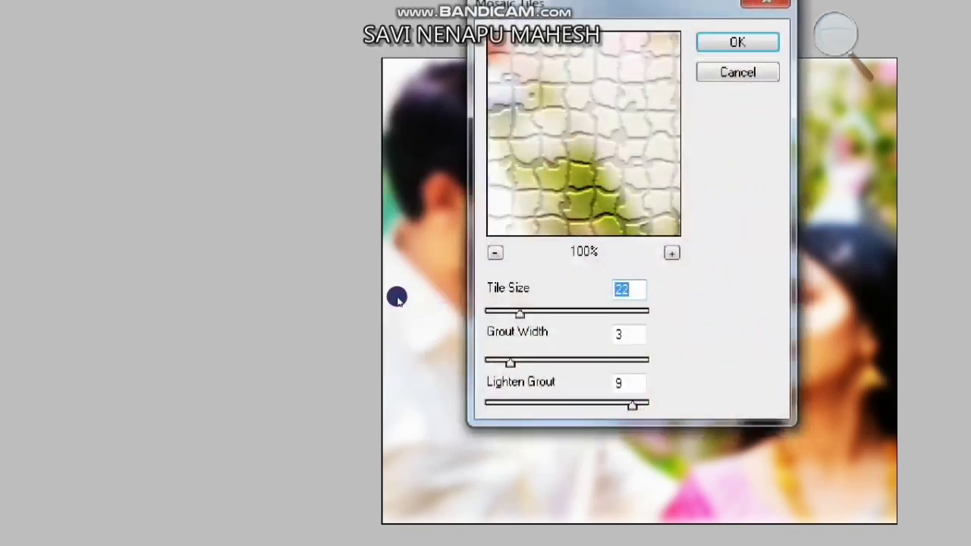
key(Down)
key(Down)
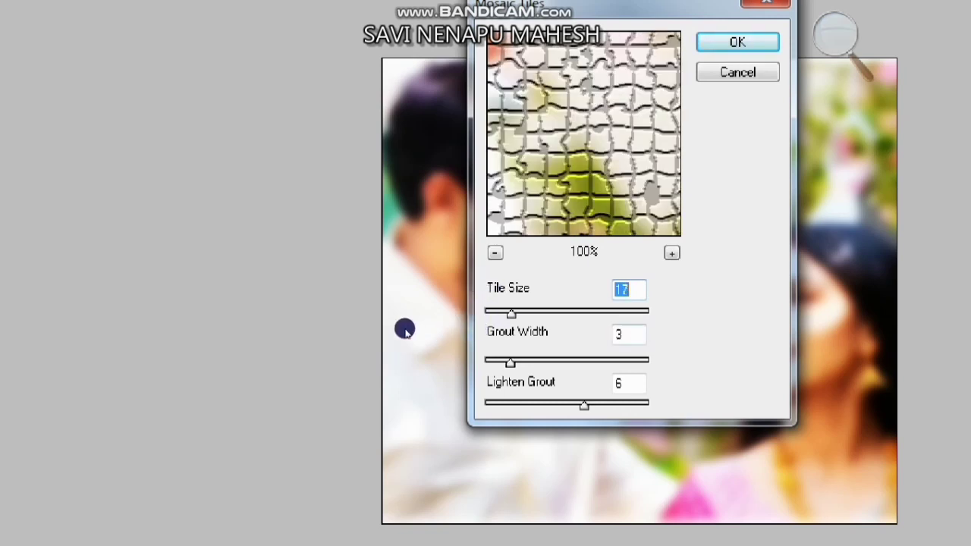
Set the Mosaic Tiles Grout Width to 4 and apply the filter to the merged photo layer.
key(Tab)
key(Up)
key(Up)
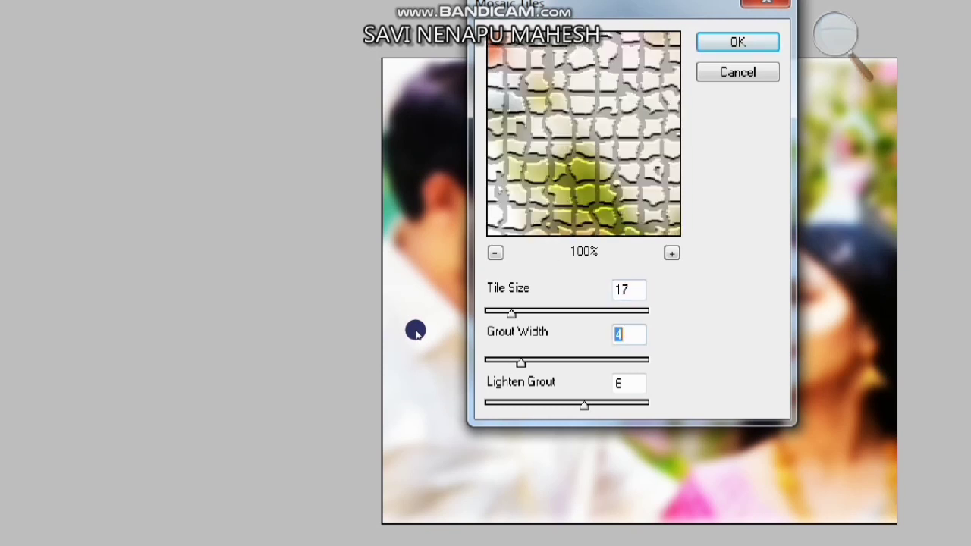
key(Up)
key(Up)
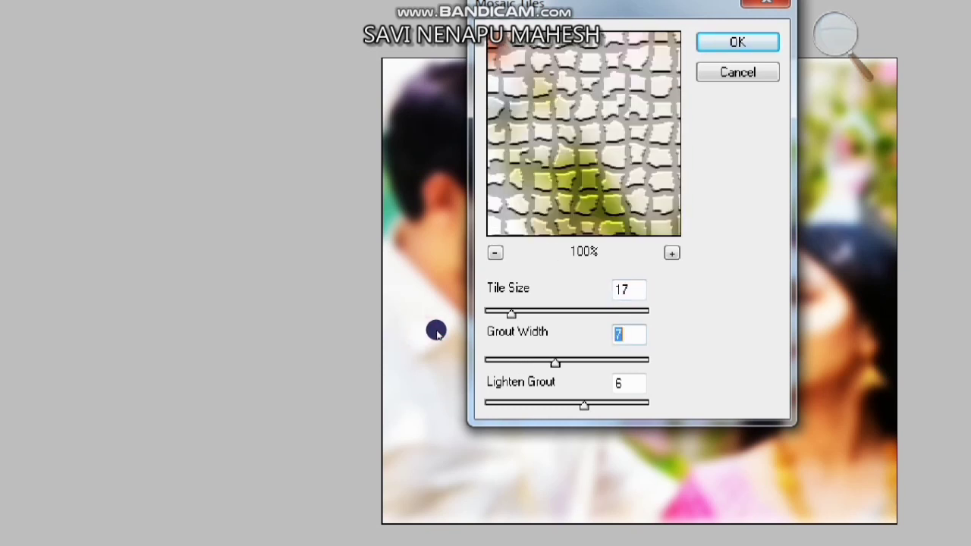
key(Up)
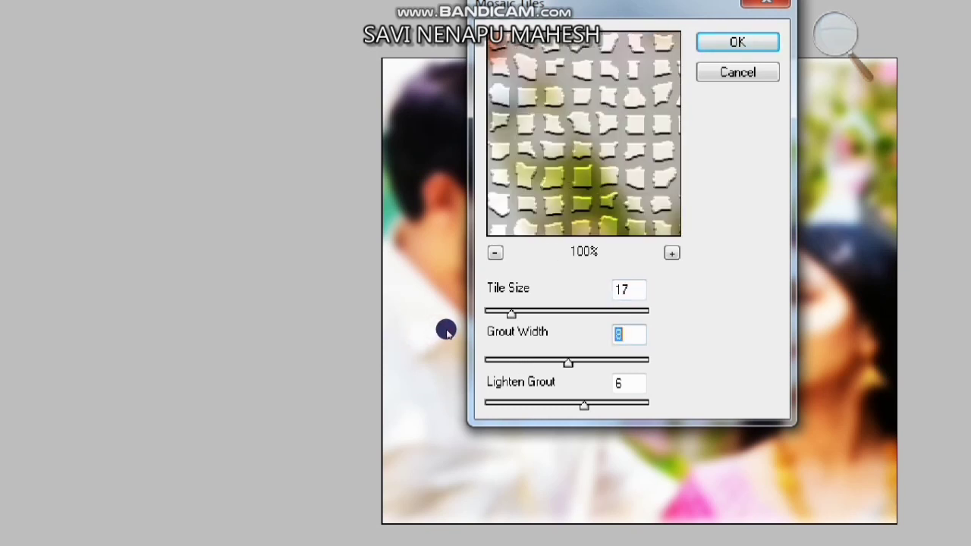
key(Up)
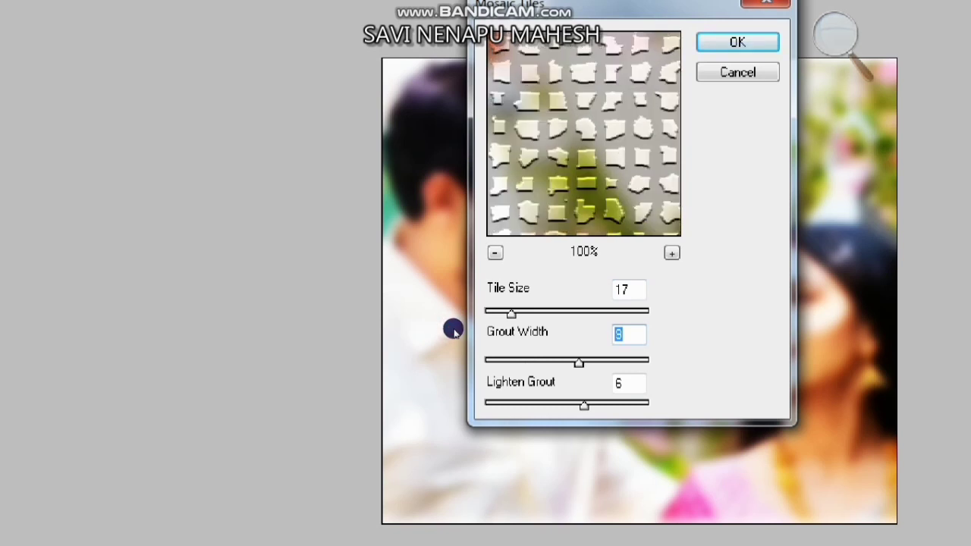
key(Down)
key(Down)
key(Down)
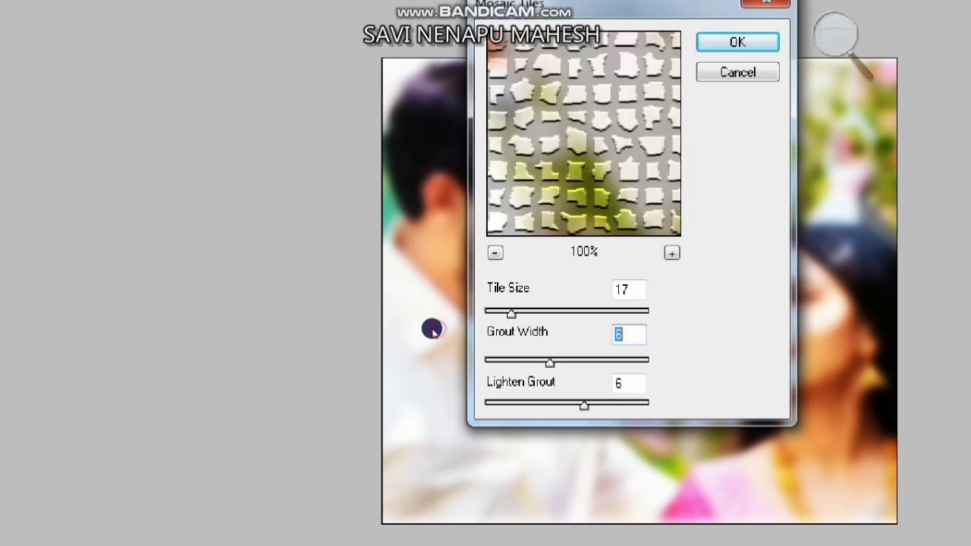
key(Down)
key(Down)
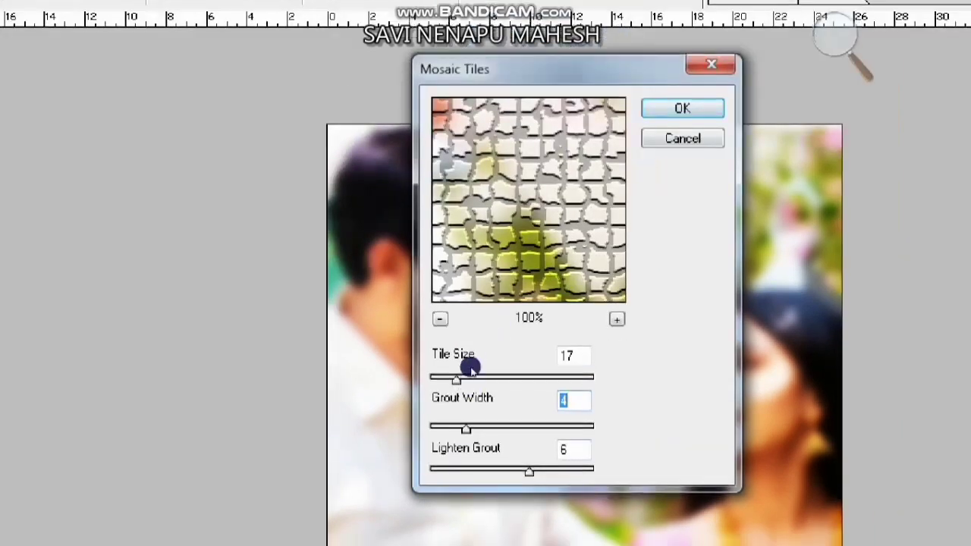
key(Return)
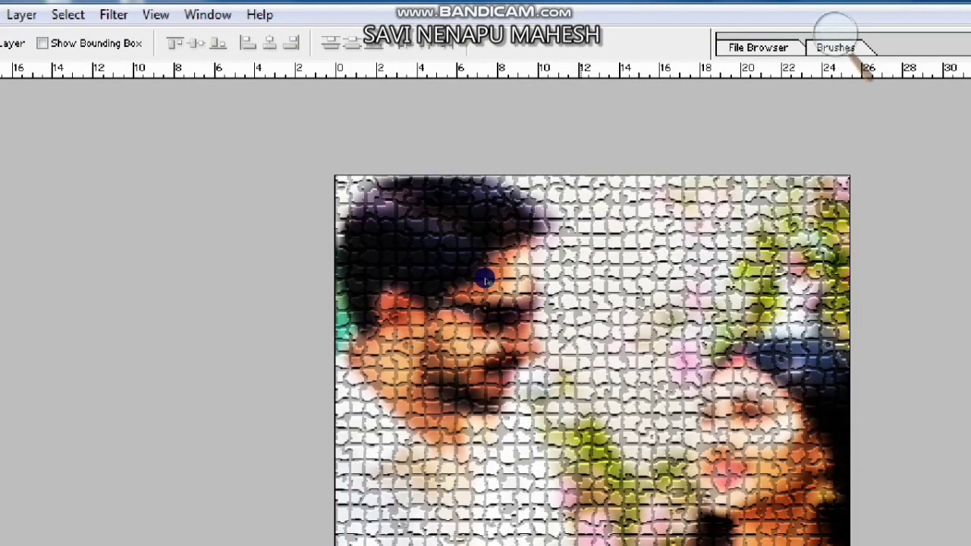
Examine the mosaic tile texture over the whole picture at several magnifications.
key(ctrl+minus)
key(ctrl+minus)
key(ctrl+minus)
key(ctrl+minus)
key(ctrl+minus)
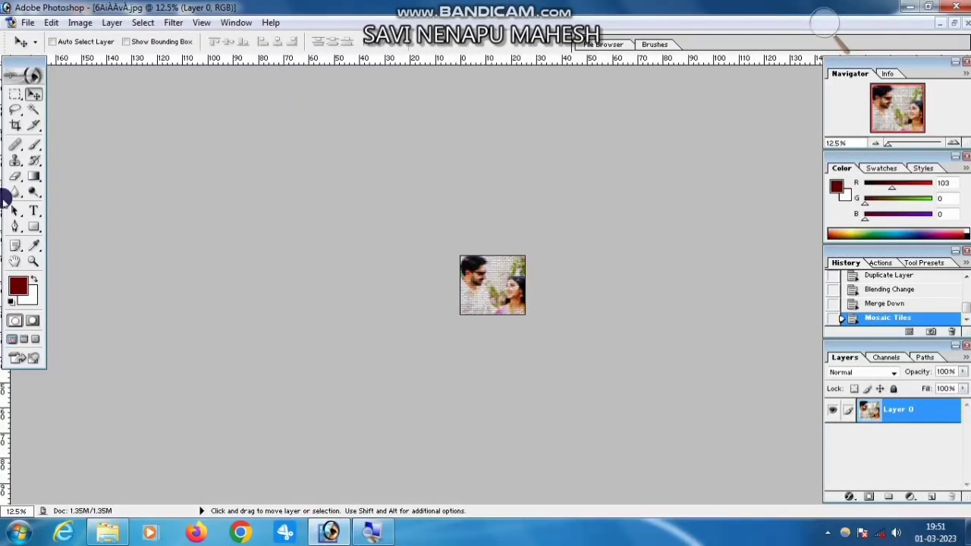
click(32, 261)
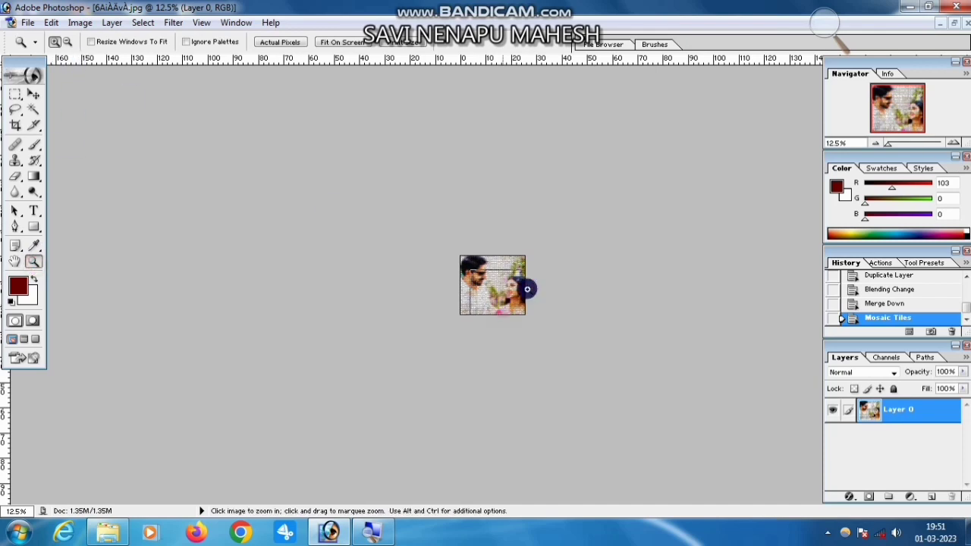
click(527, 287)
click(528, 287)
click(529, 286)
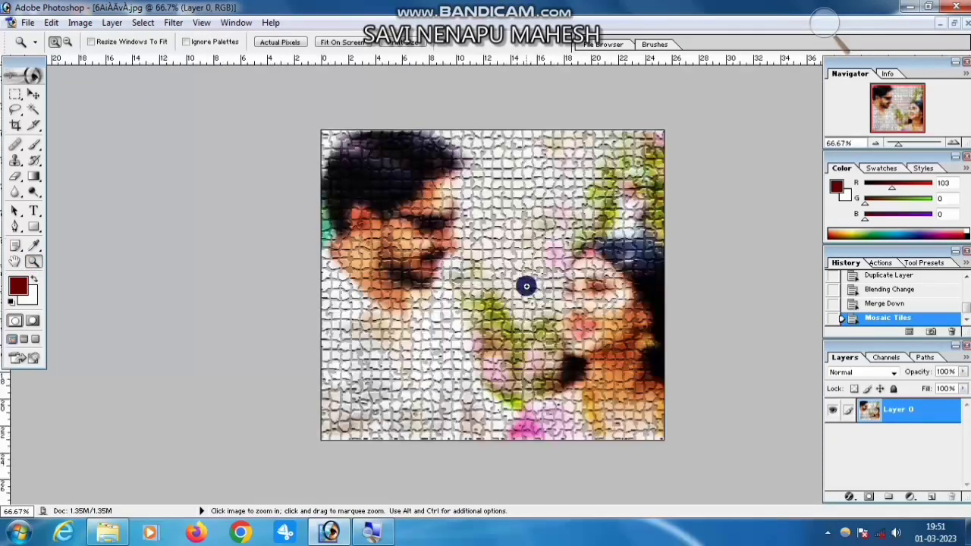
click(525, 285)
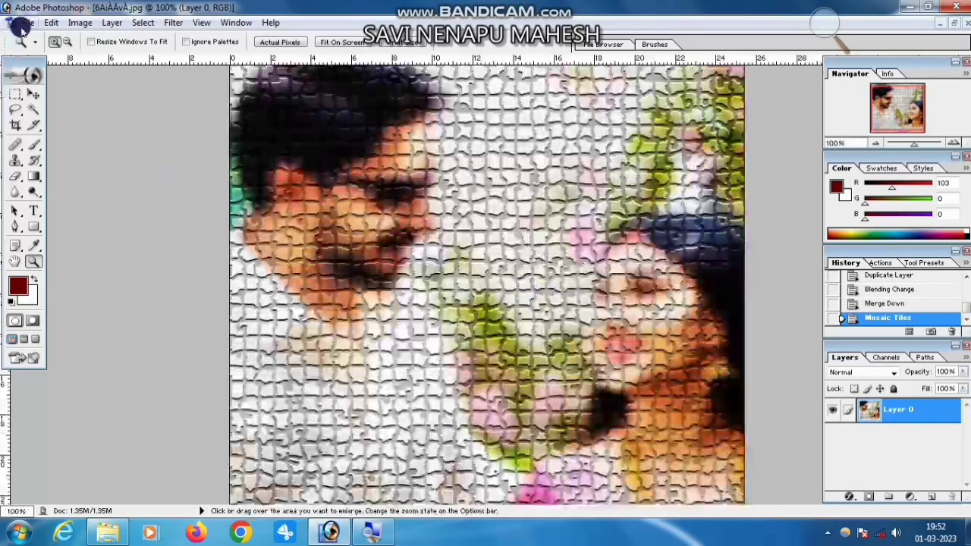
click(67, 42)
click(474, 261)
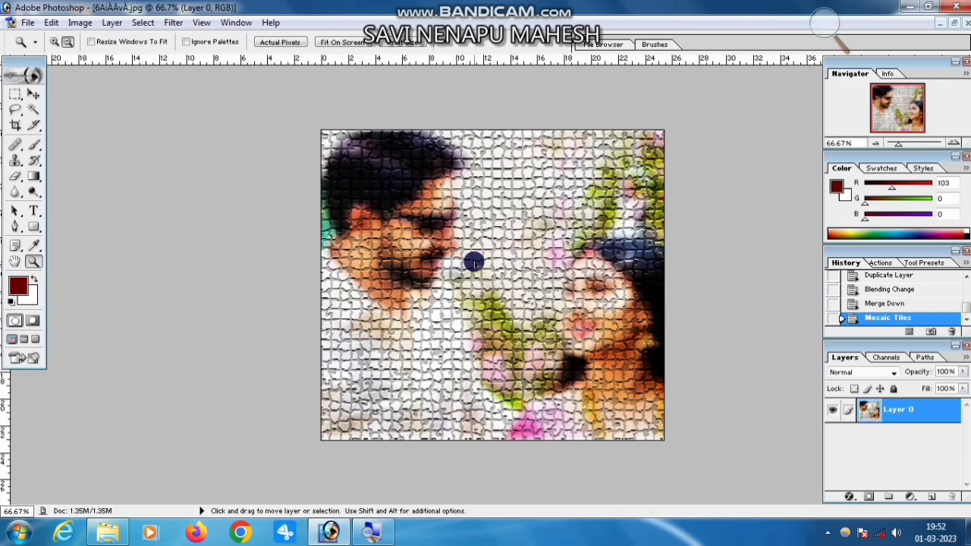
Try to open the original 6AiÀÄvÀ JPEG image from the Desktop as a separate document.
key(ctrl+o)
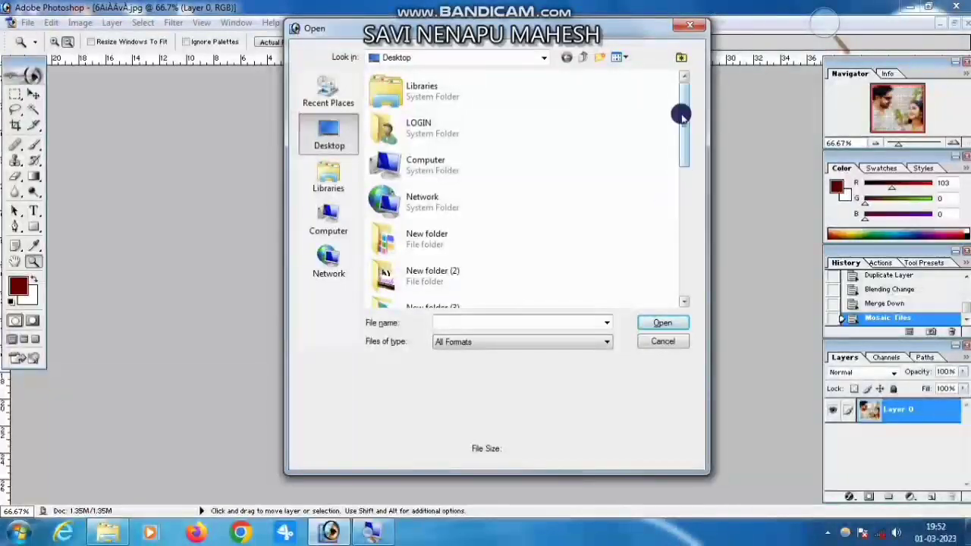
drag(680, 114, 669, 198)
click(418, 158)
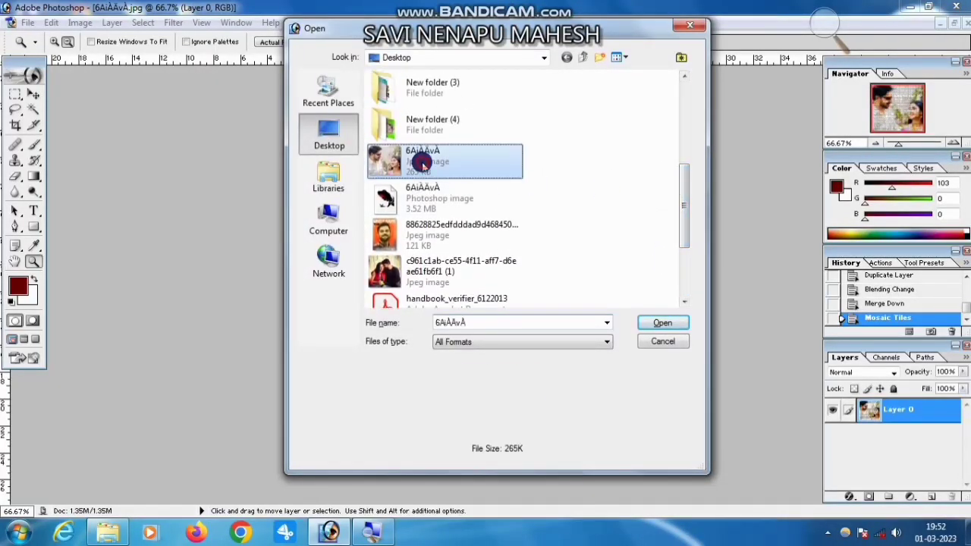
click(664, 325)
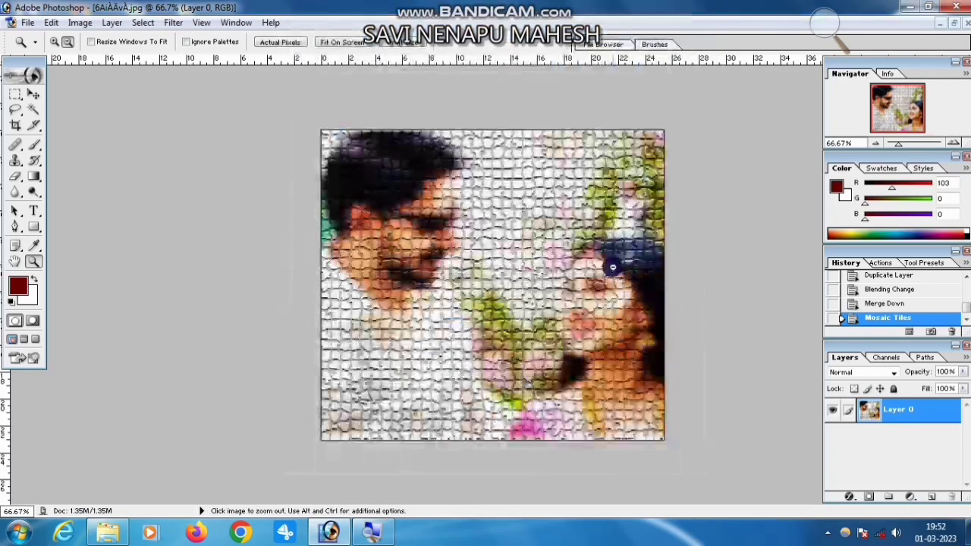
click(908, 8)
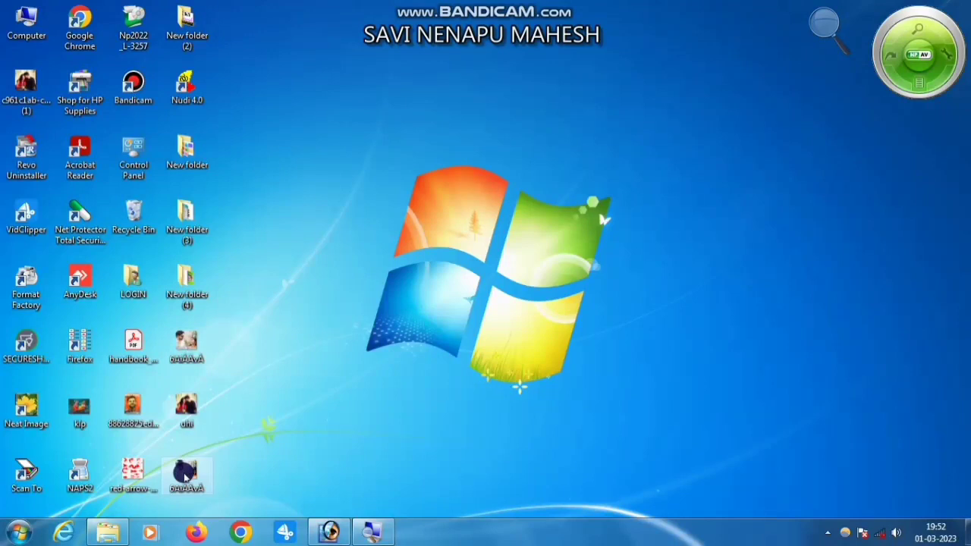
drag(181, 479, 493, 281)
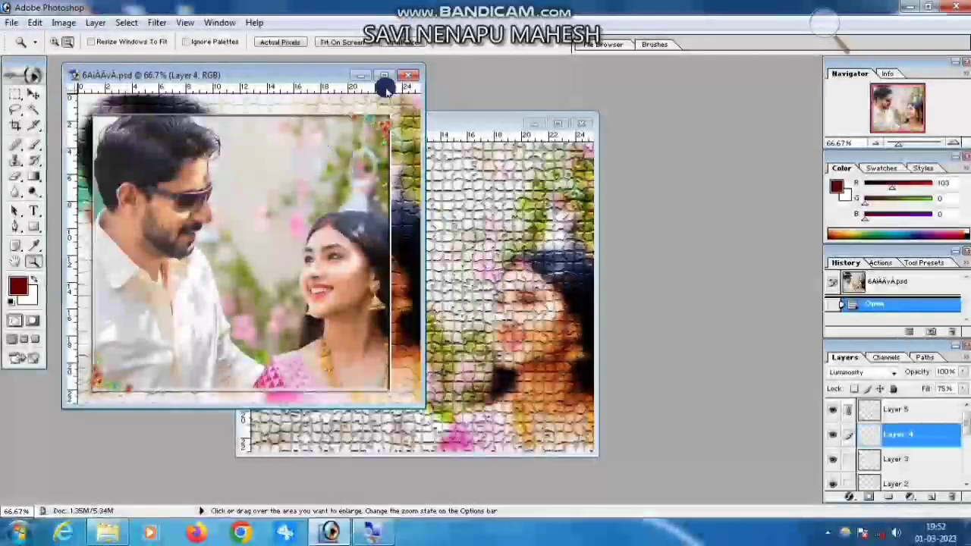
click(402, 73)
Switch to the Windows desktop and rename the original 6AiÀÄvÀ JPEG photo as t.
click(910, 6)
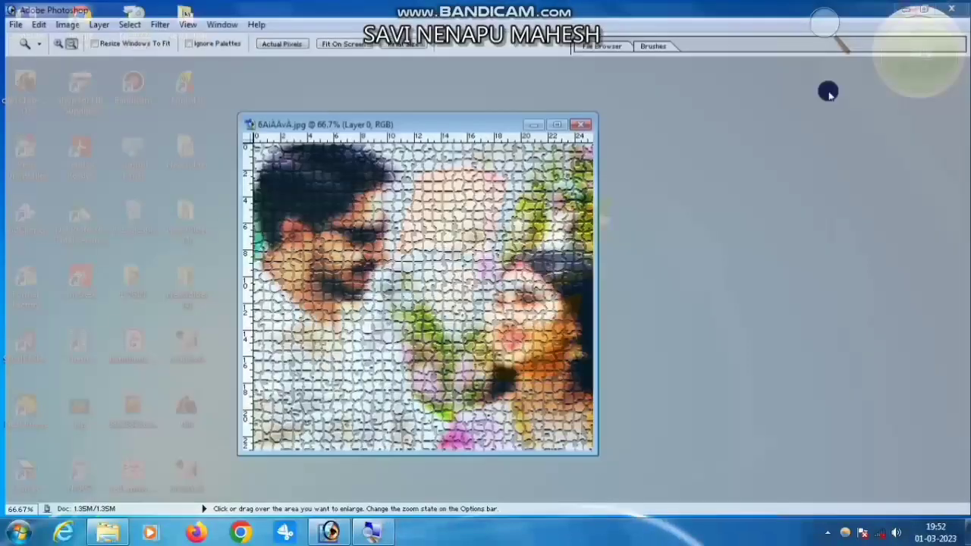
right_click(188, 347)
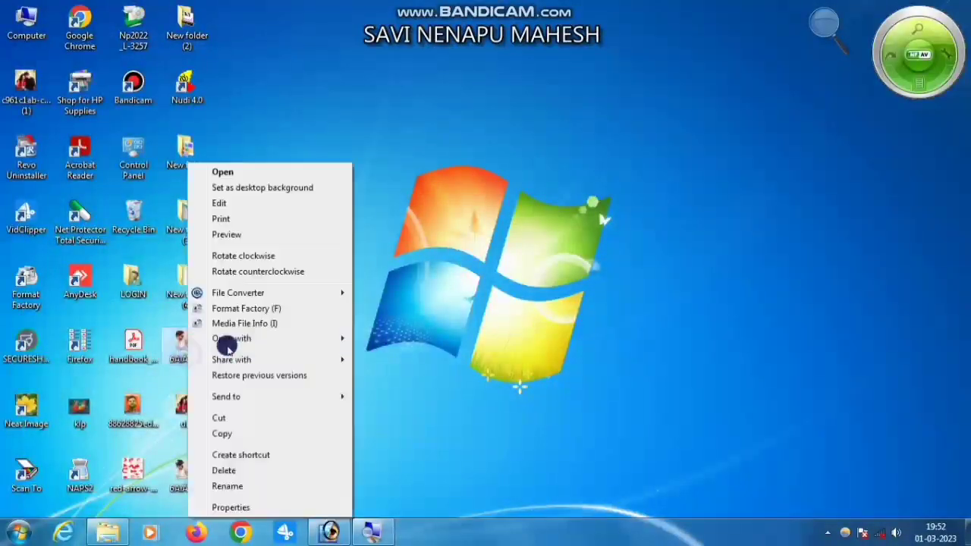
click(228, 487)
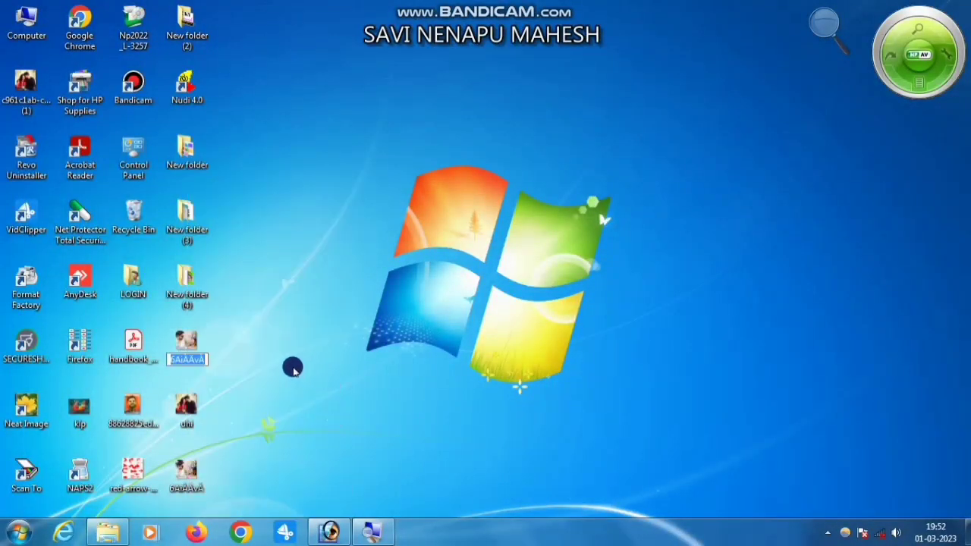
click(254, 359)
right_click(191, 357)
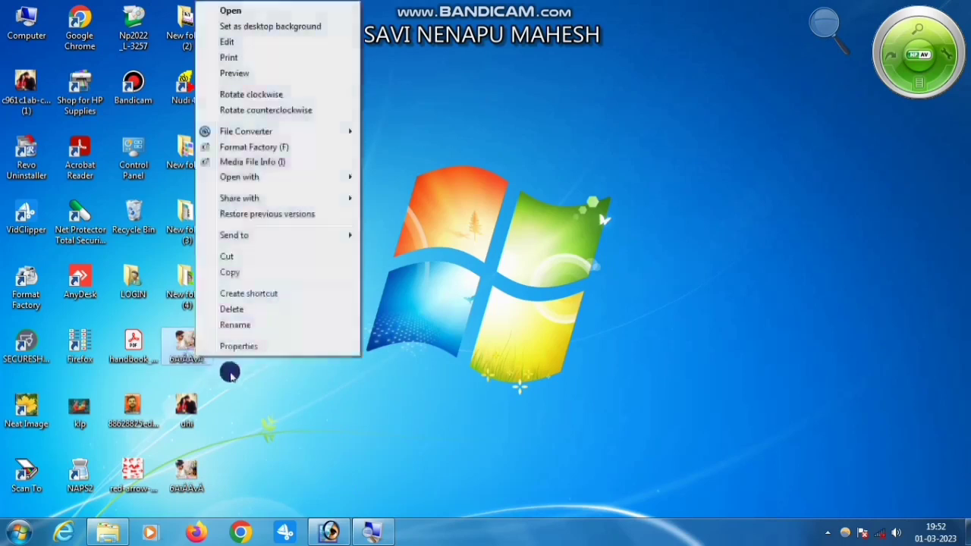
click(233, 326)
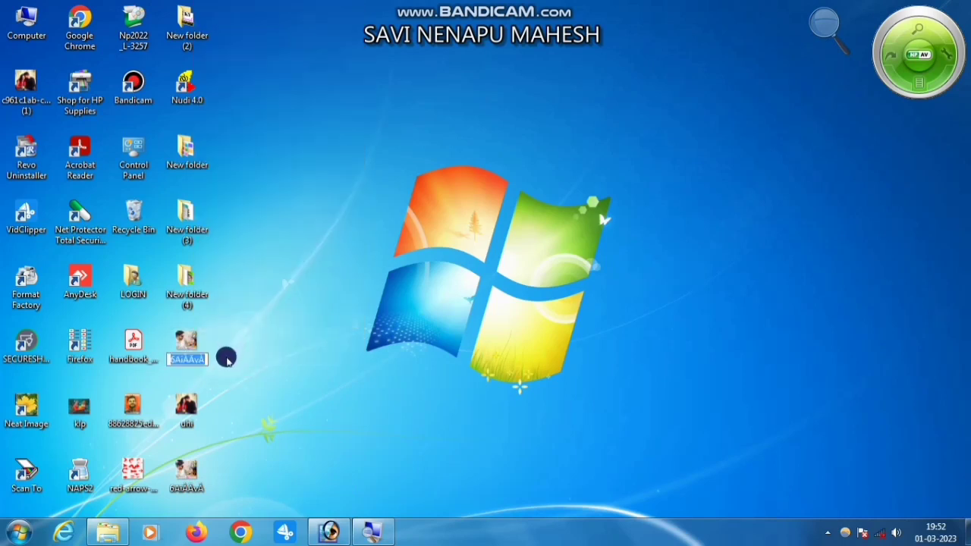
key(Return)
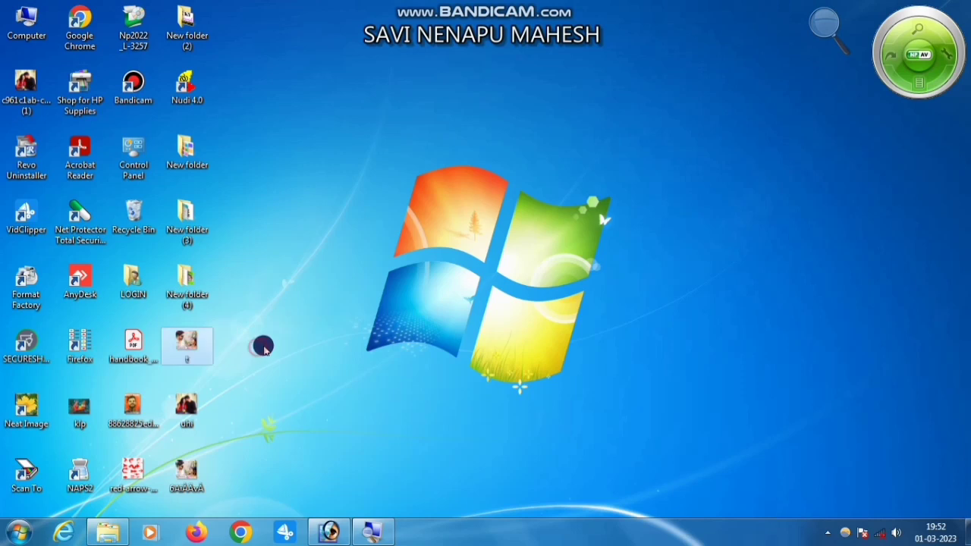
Open t.jpg from the desktop in Photoshop and copy its whole picture into the mosaic document as a new layer, closing t.jpg.
drag(317, 540, 444, 252)
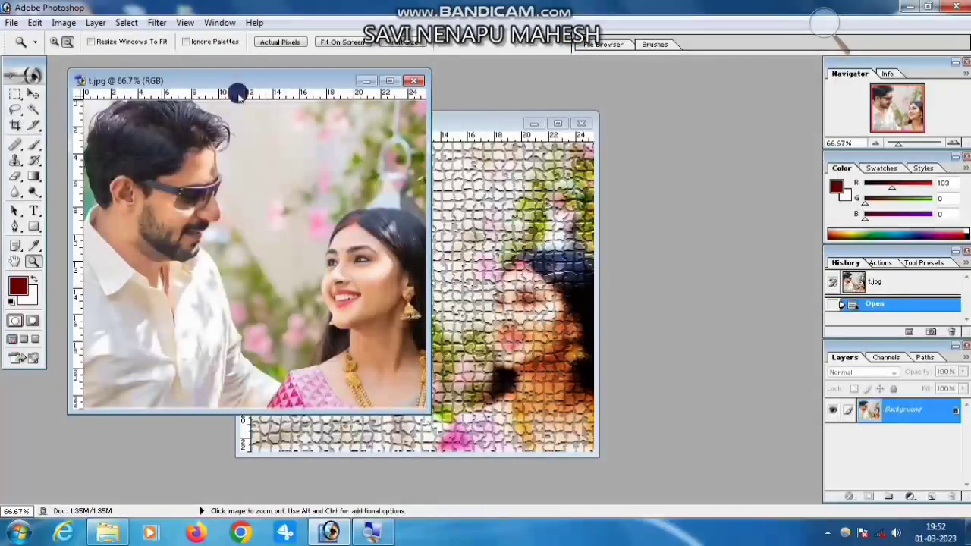
key(ctrl+a)
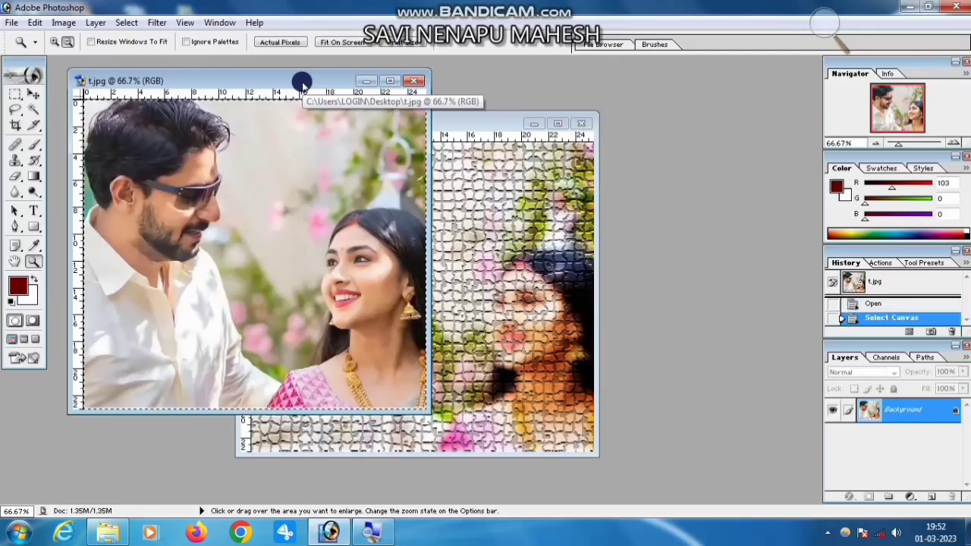
key(ctrl+w)
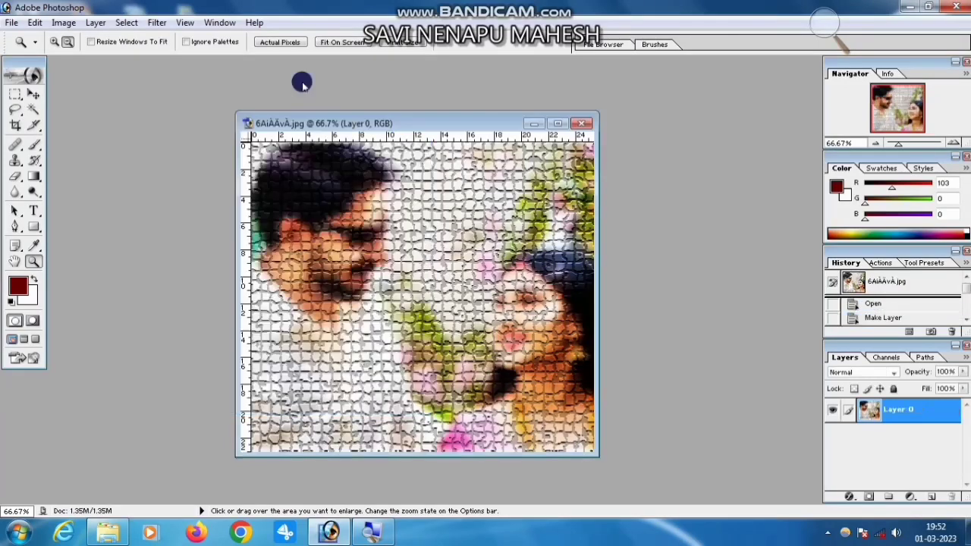
key(ctrl+v)
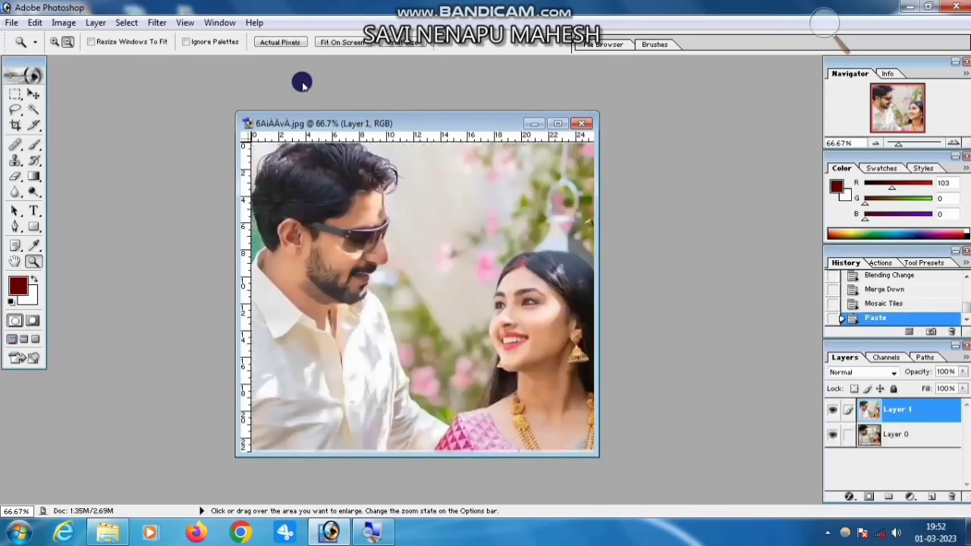
click(558, 123)
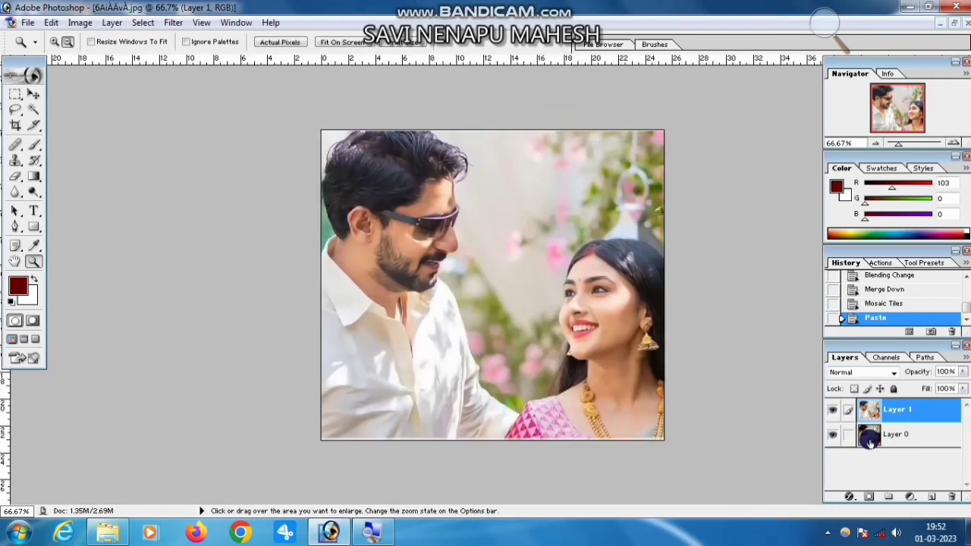
Scale the pasted photo layer proportionally to 90% and centre it over the mosaic at X 361 px, Y 333 px, leaving a tiled border.
key(ctrl+t)
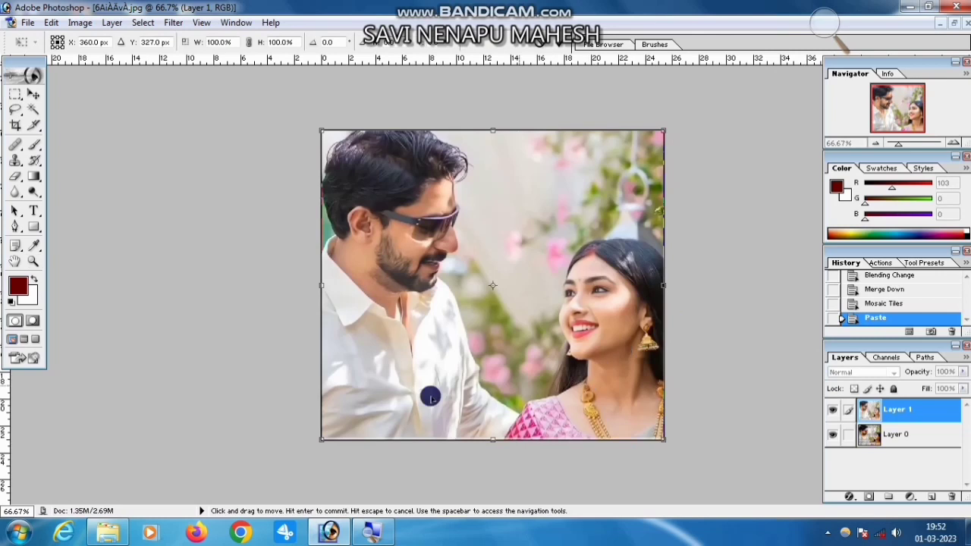
drag(320, 439, 336, 427)
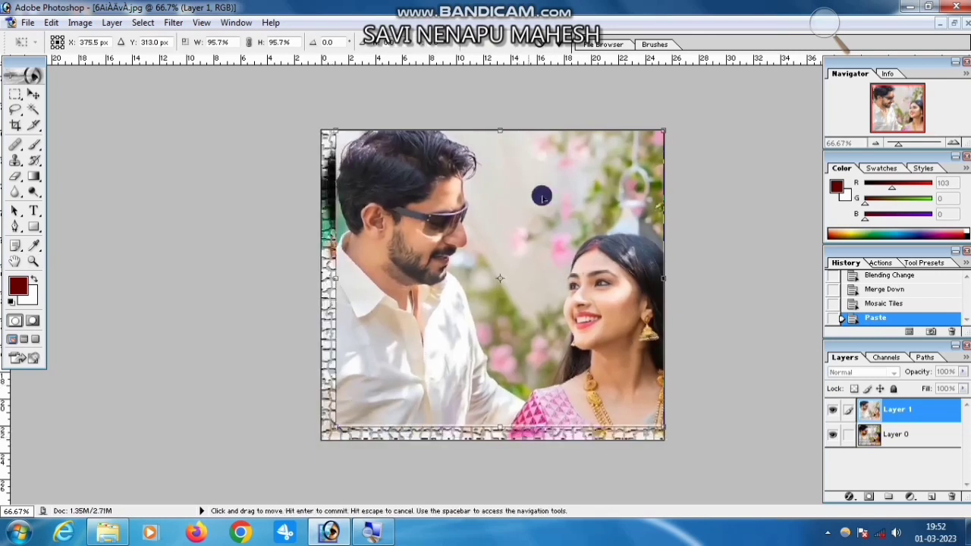
drag(663, 131, 644, 146)
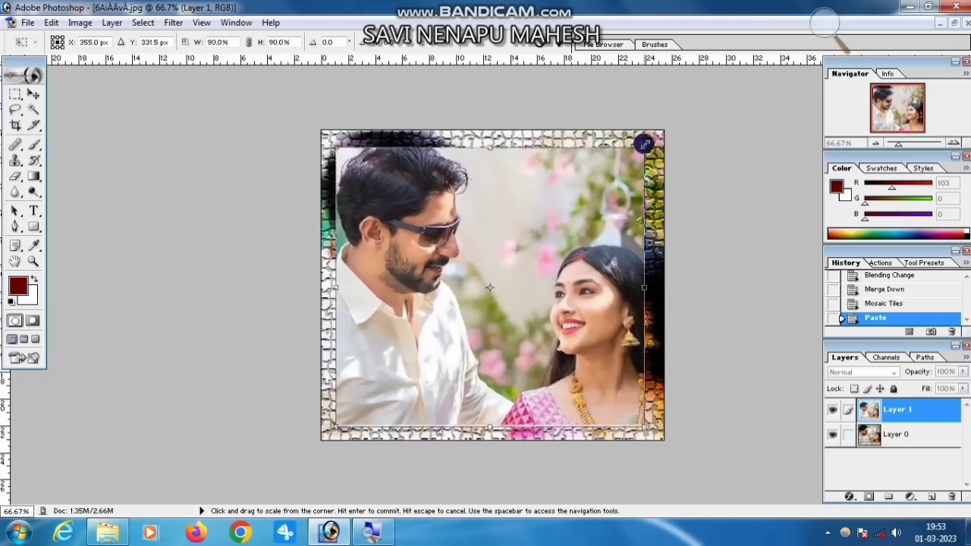
key(Right)
key(Right)
key(Right)
key(Right)
key(Right)
key(Right)
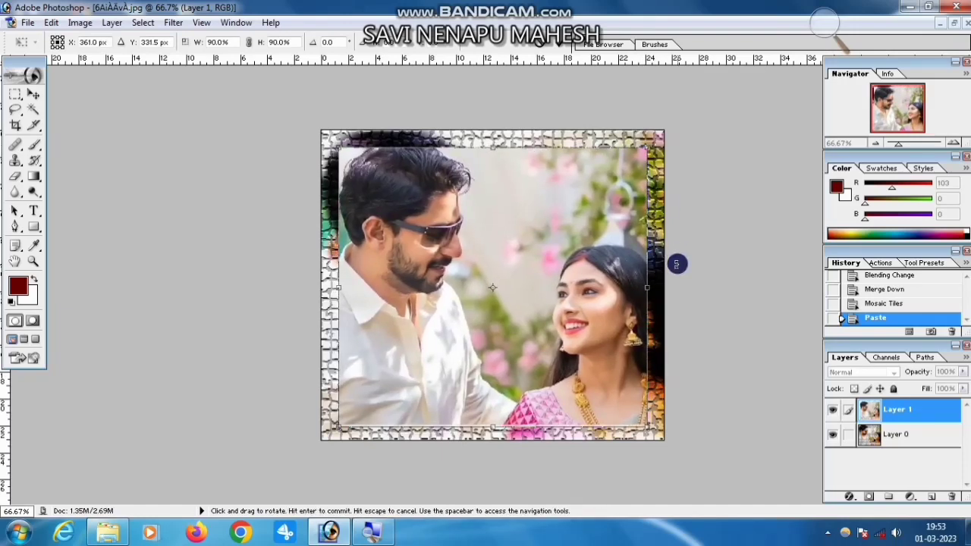
key(Down)
key(Down)
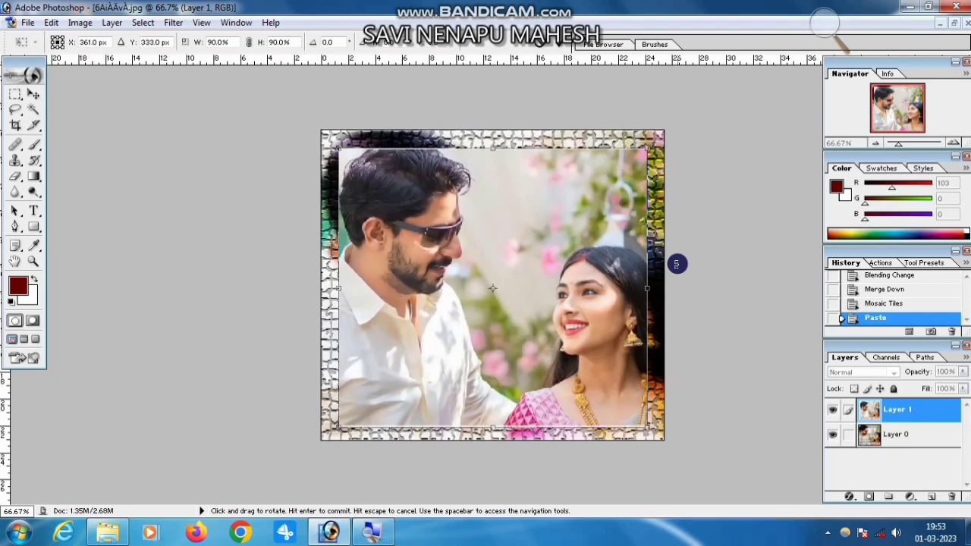
key(Return)
key(z)
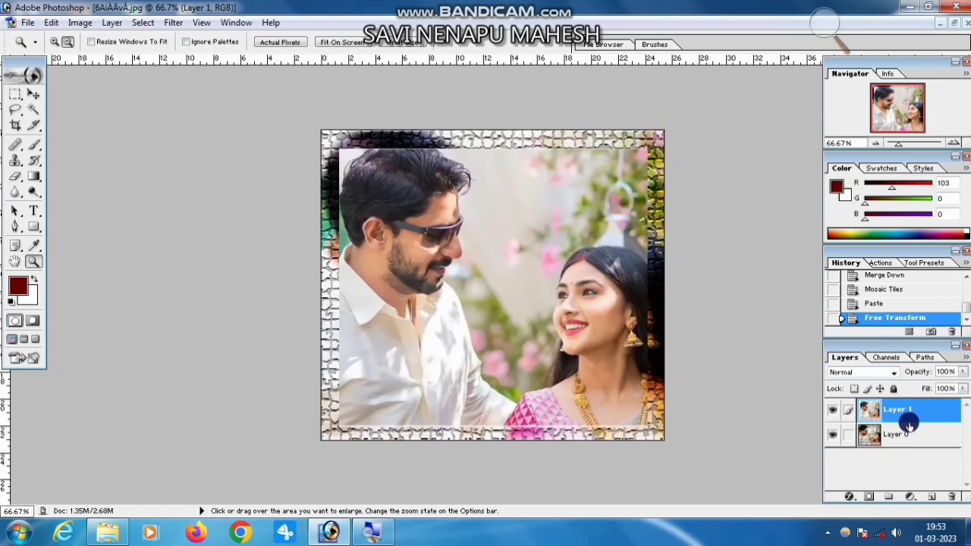
Add an outside Stroke effect to the pasted photo layer in near-white FCF9F9.
click(851, 496)
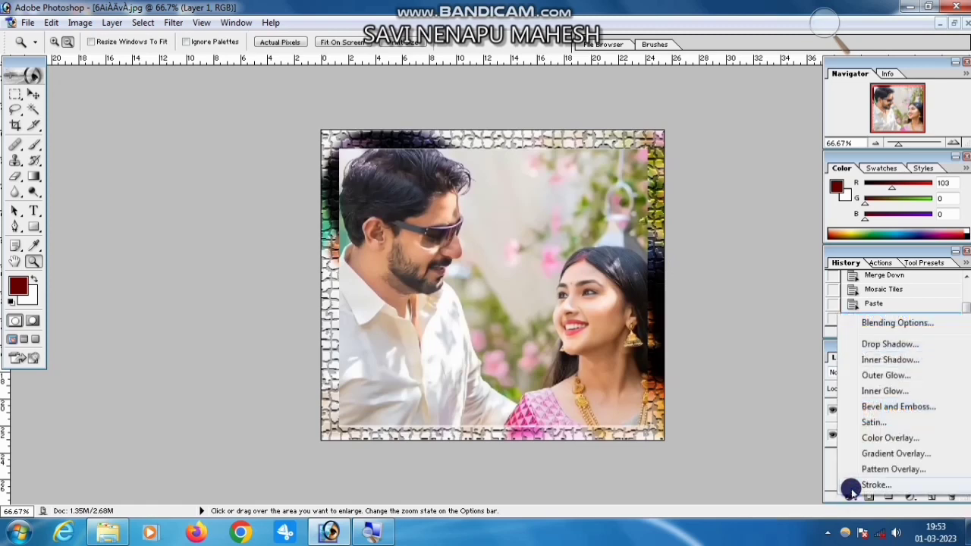
click(867, 486)
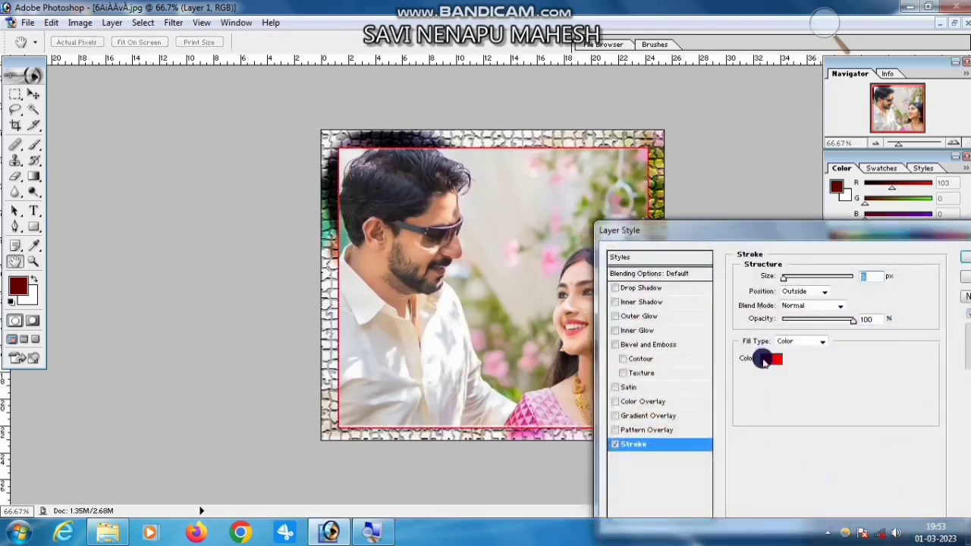
click(769, 357)
click(630, 220)
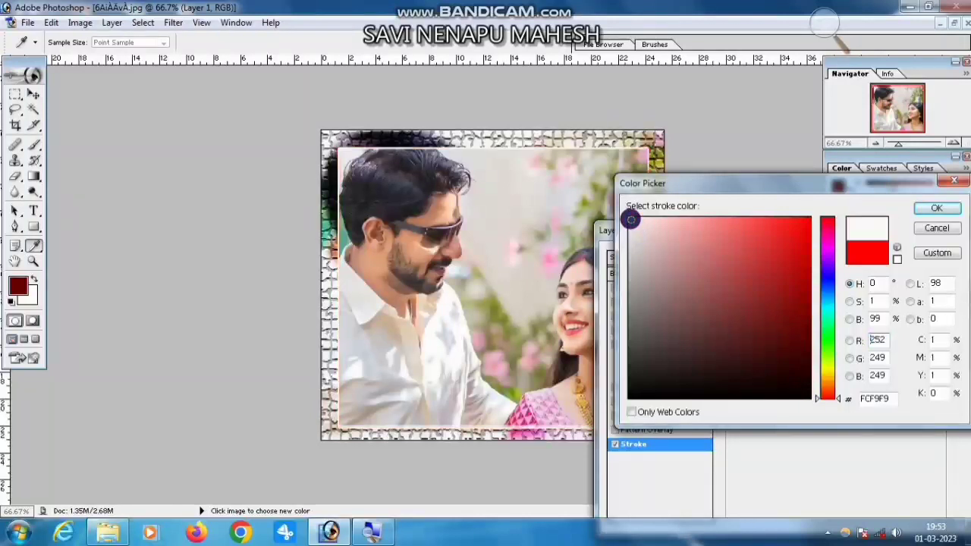
click(937, 206)
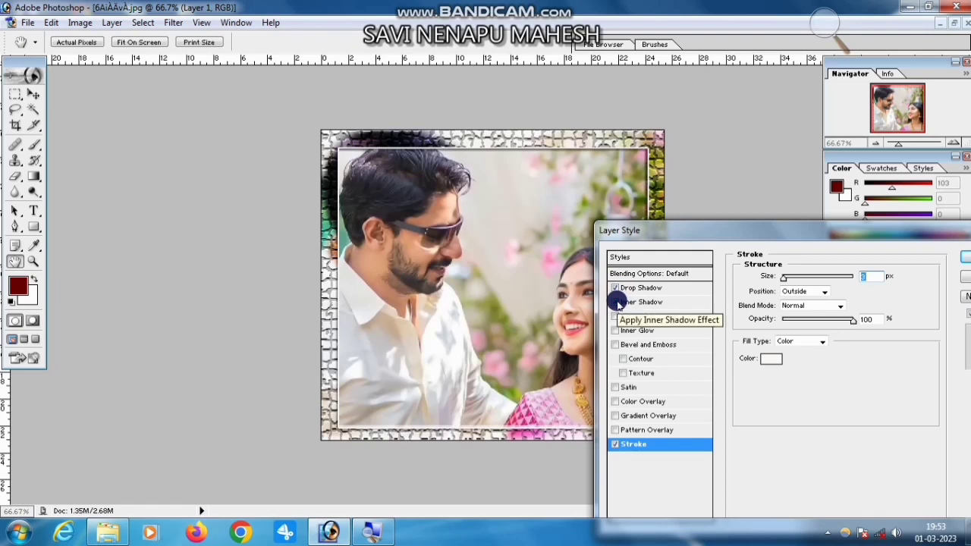
Enable Drop Shadow, Inner Shadow and Bevel and Emboss for the photo layer and apply the layer style.
click(615, 302)
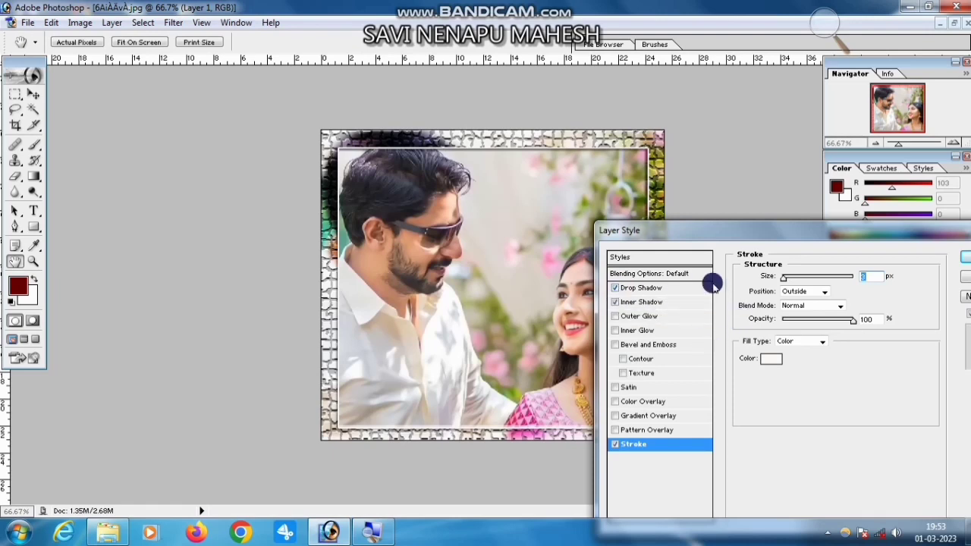
click(650, 431)
click(619, 345)
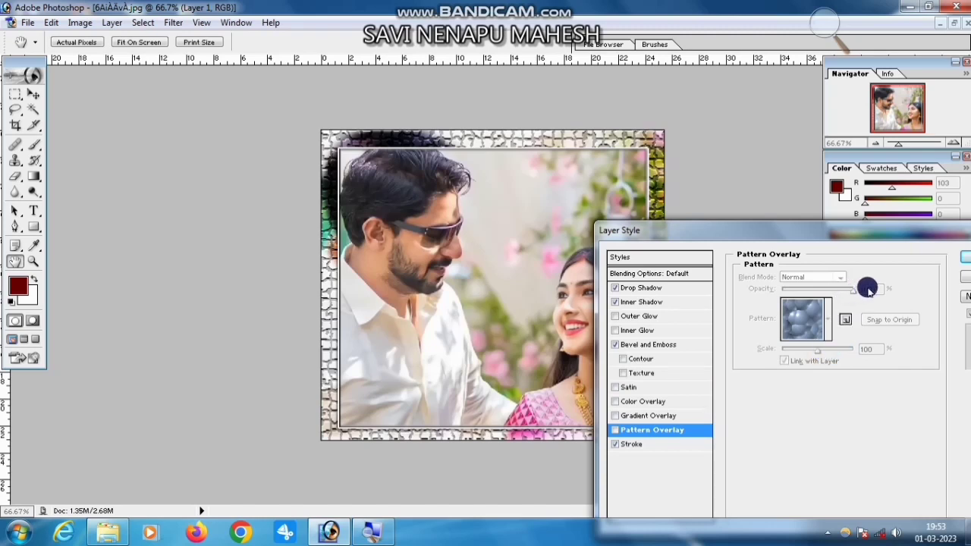
click(957, 265)
Examine the stroke, bevel and mosaic border along the photo's upper edge at close range, then return to the whole picture.
key(z)
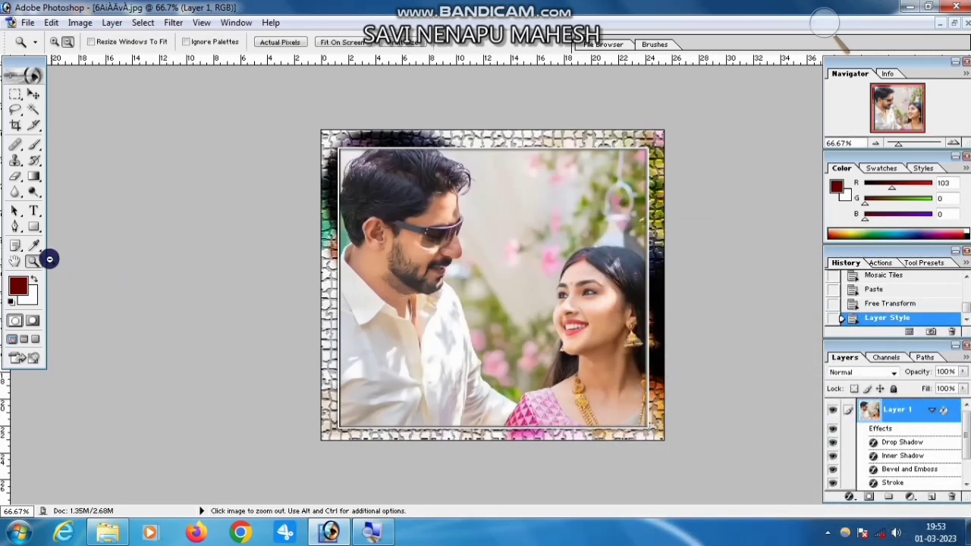
click(54, 42)
click(574, 262)
click(574, 262)
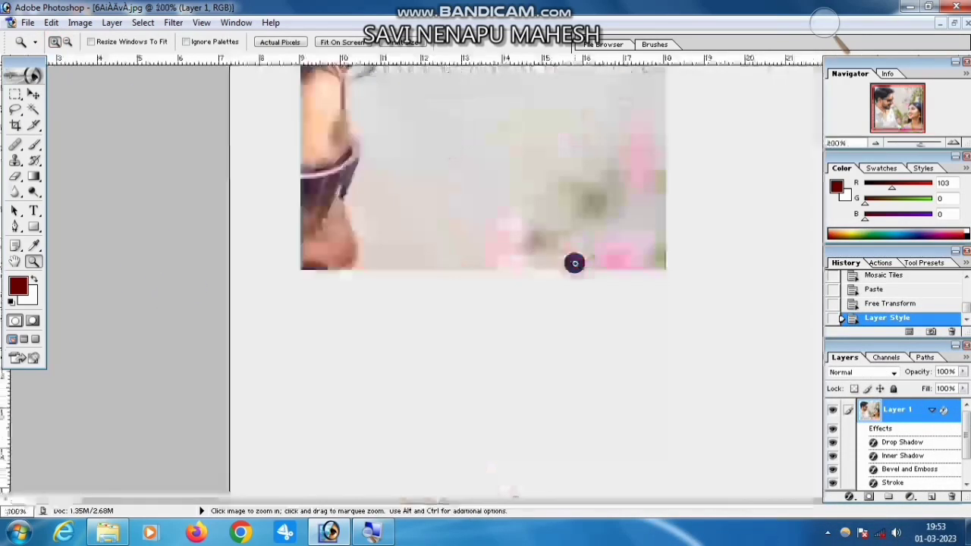
click(574, 262)
drag(369, 245, 728, 342)
drag(413, 300, 336, 407)
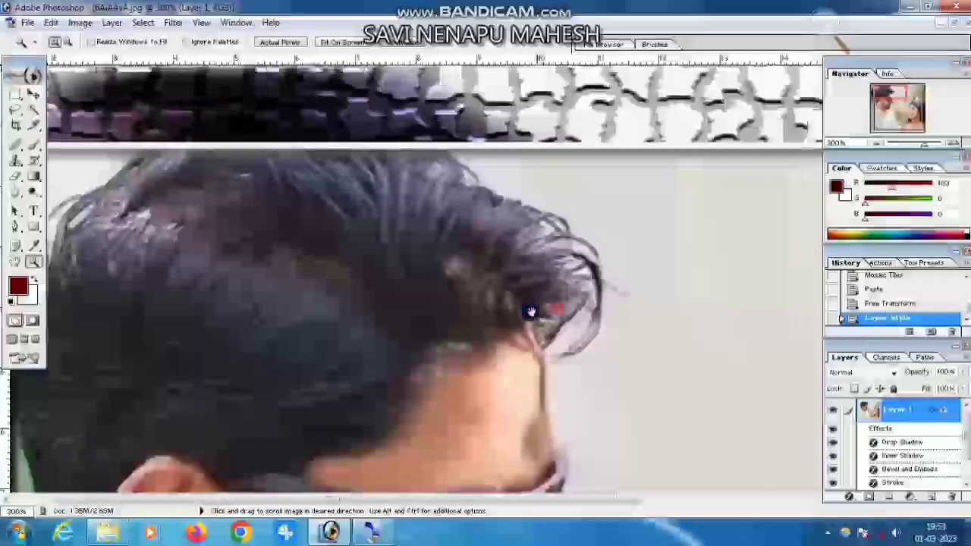
drag(531, 311, 466, 312)
drag(633, 334, 461, 313)
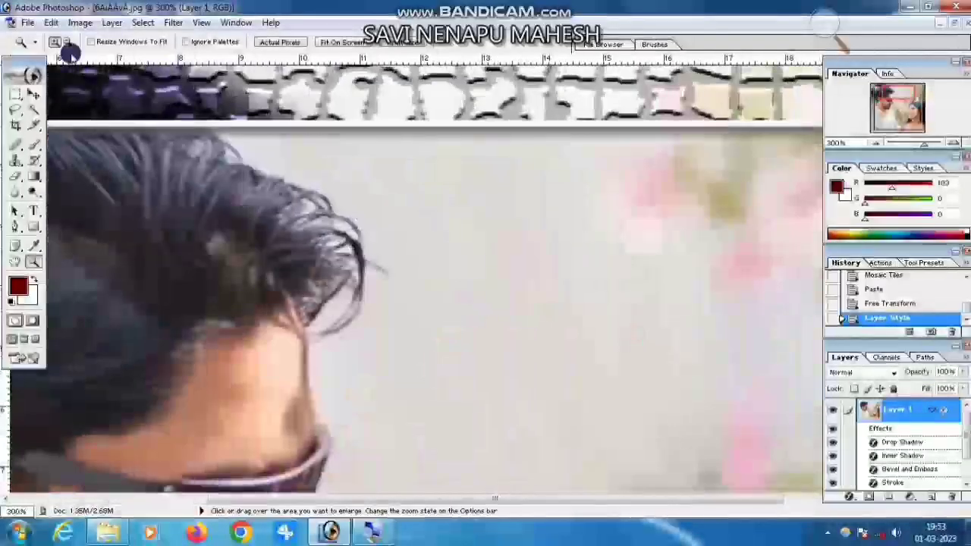
click(69, 41)
click(512, 286)
click(513, 286)
click(513, 286)
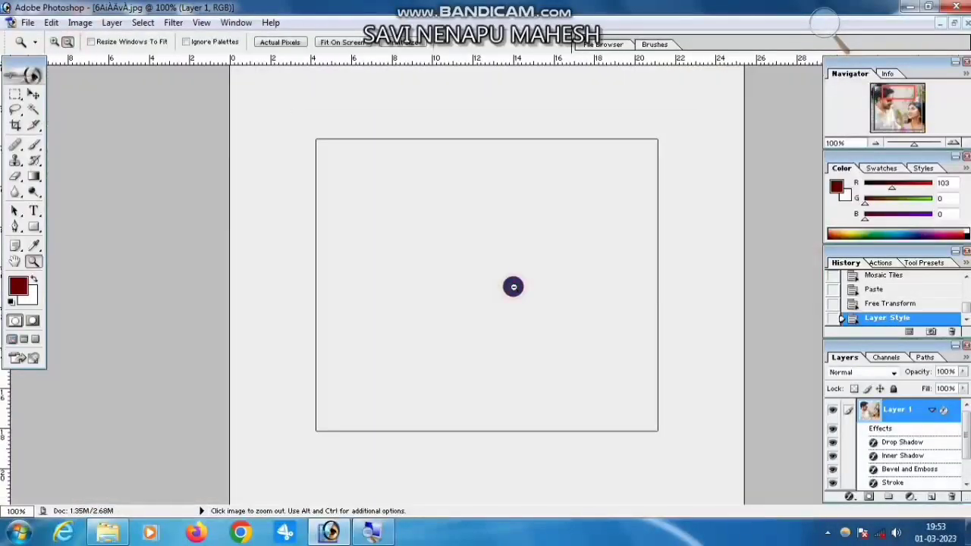
click(513, 286)
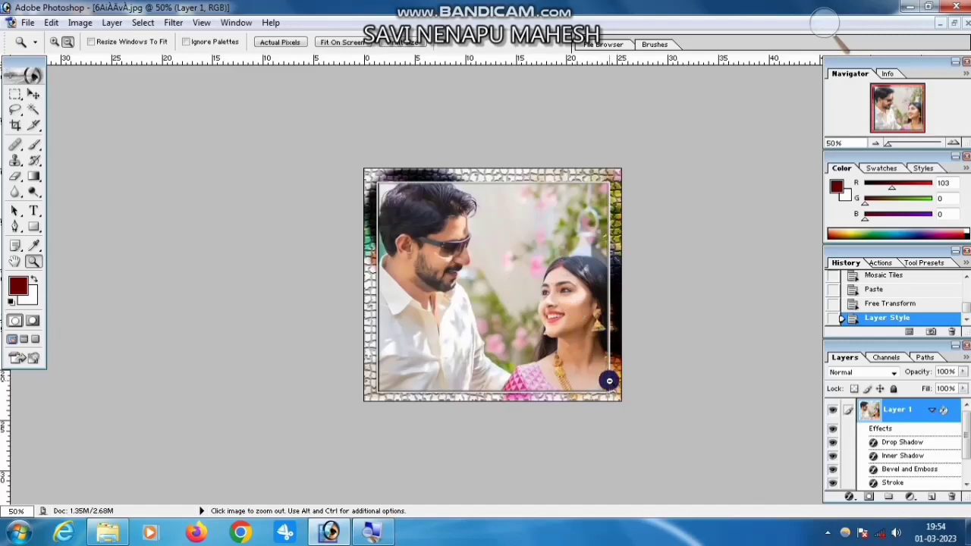
Save a JPEG copy of the finished picture on the Desktop at Maximum quality with the Baseline ("Standard") format option.
click(27, 22)
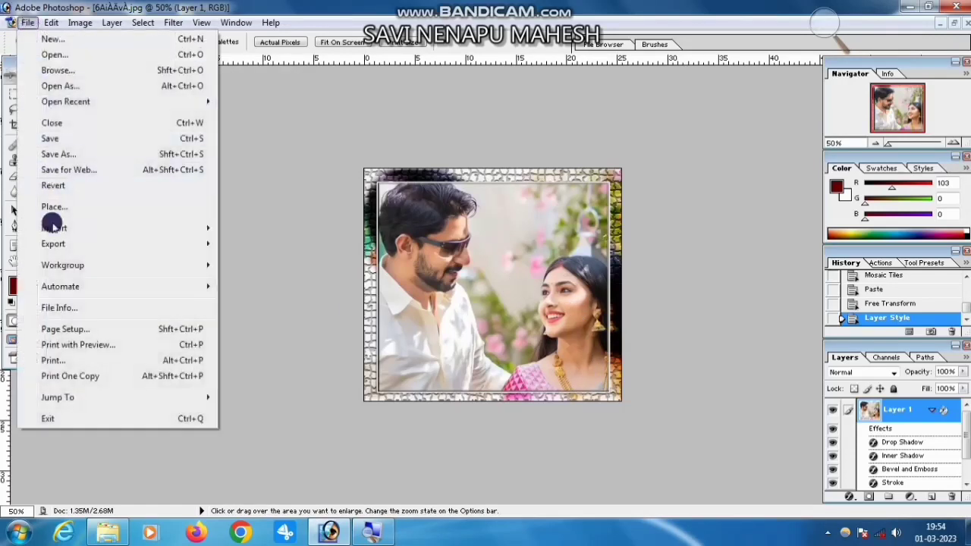
click(69, 154)
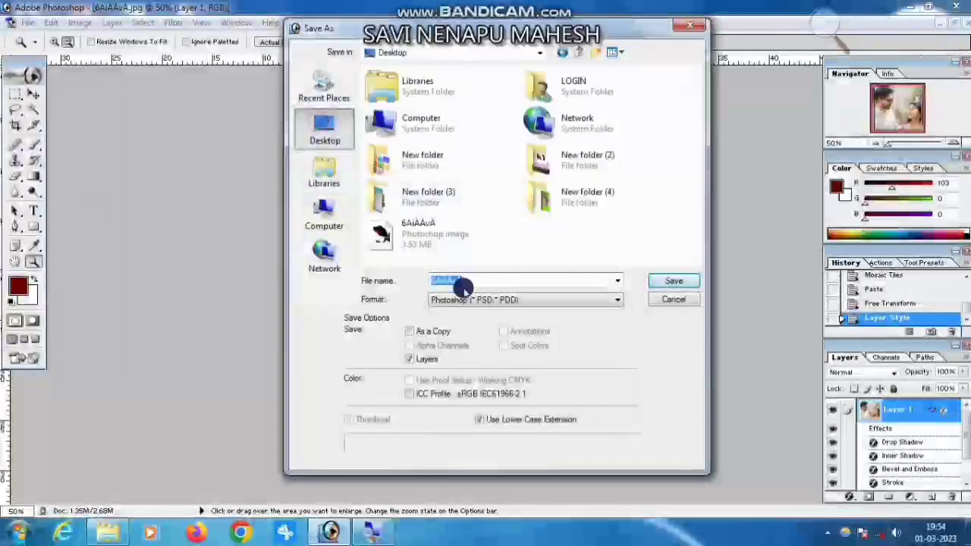
click(477, 308)
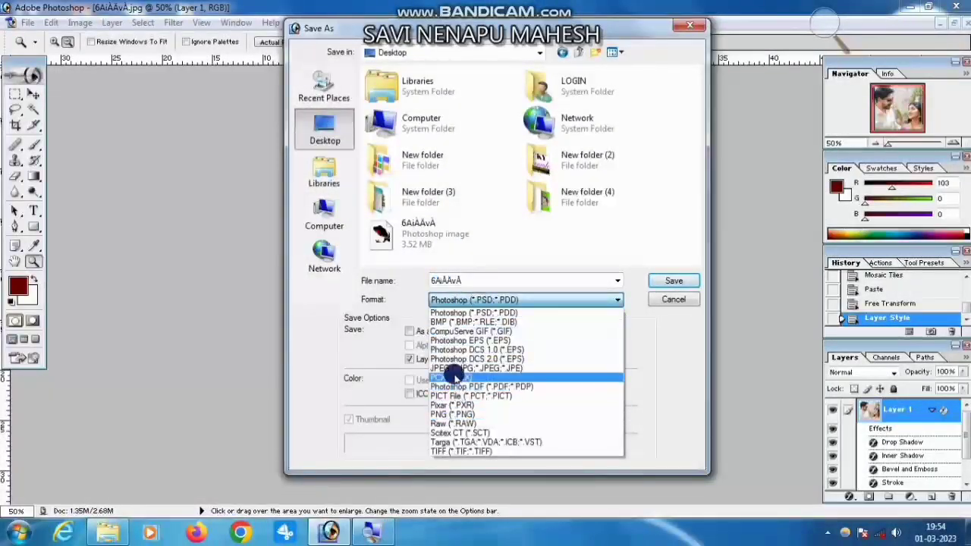
click(455, 369)
click(673, 280)
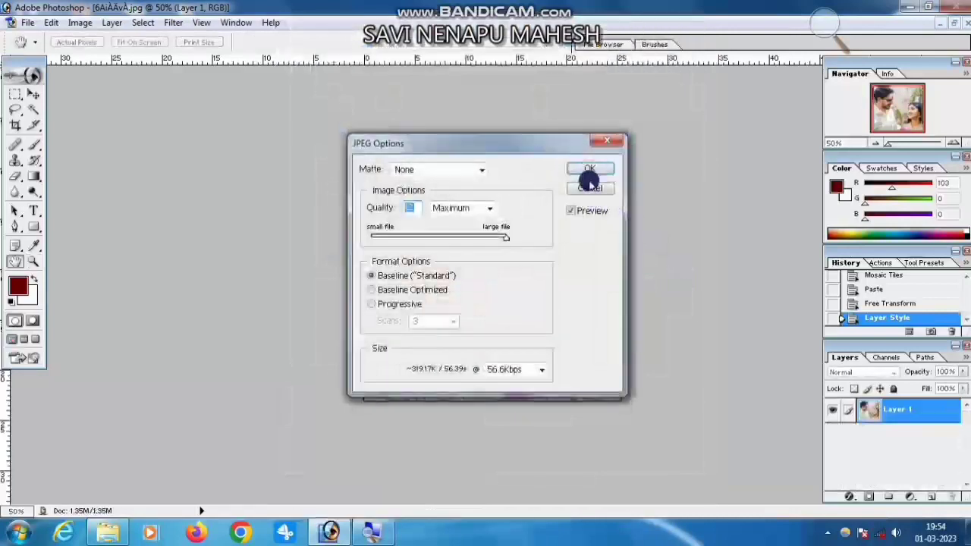
click(589, 168)
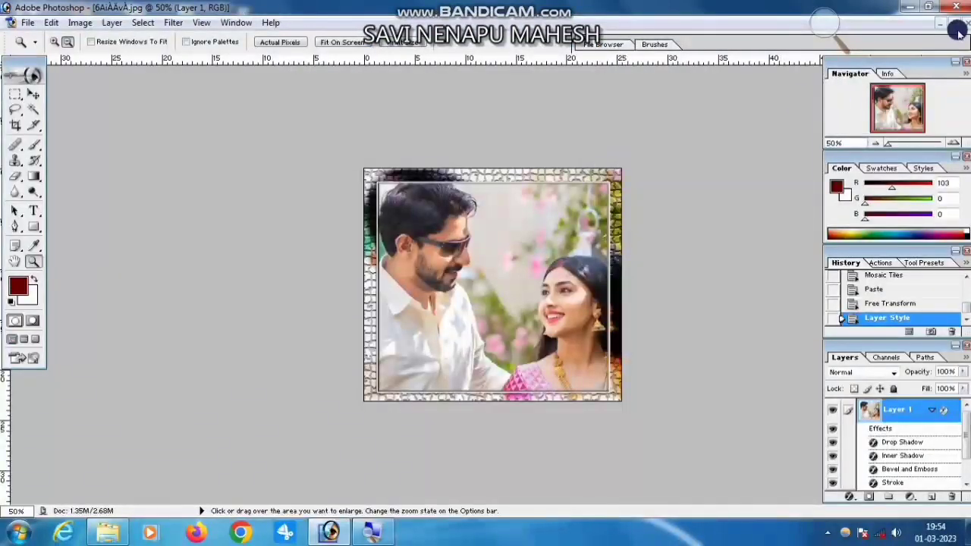
Close the finished mosaic document.
click(958, 23)
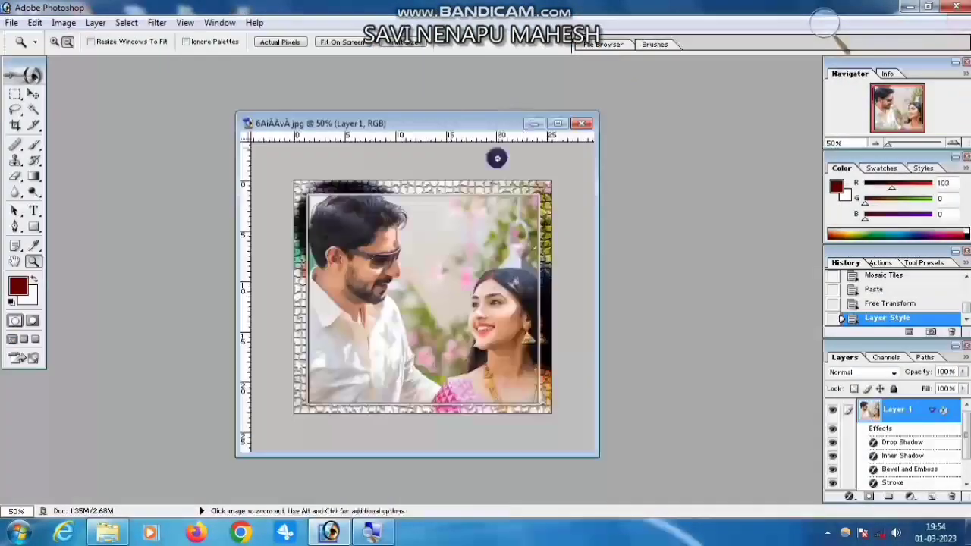
click(581, 125)
click(486, 206)
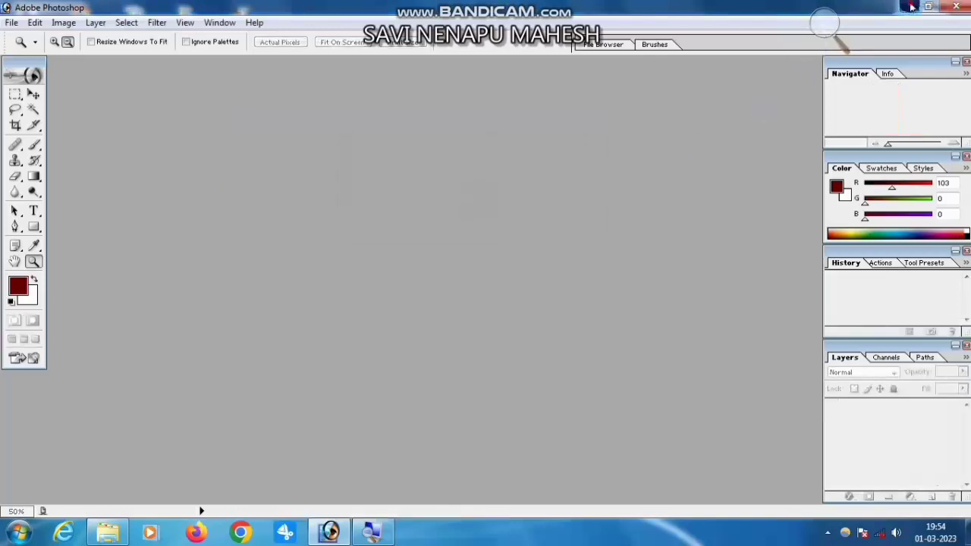
Open uhi.jpg from the Windows desktop in Photoshop and place its window in the middle of the workspace.
click(911, 6)
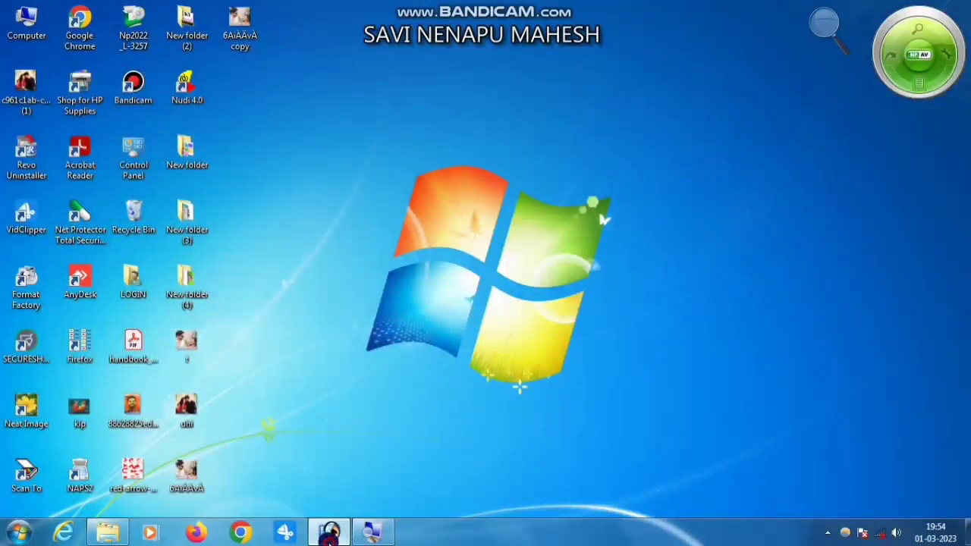
click(328, 533)
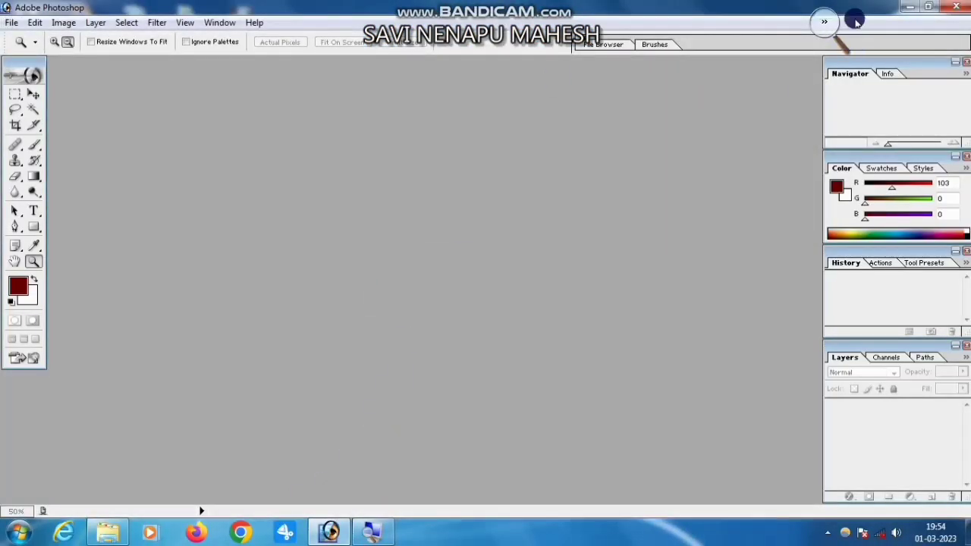
click(911, 7)
drag(173, 477, 484, 263)
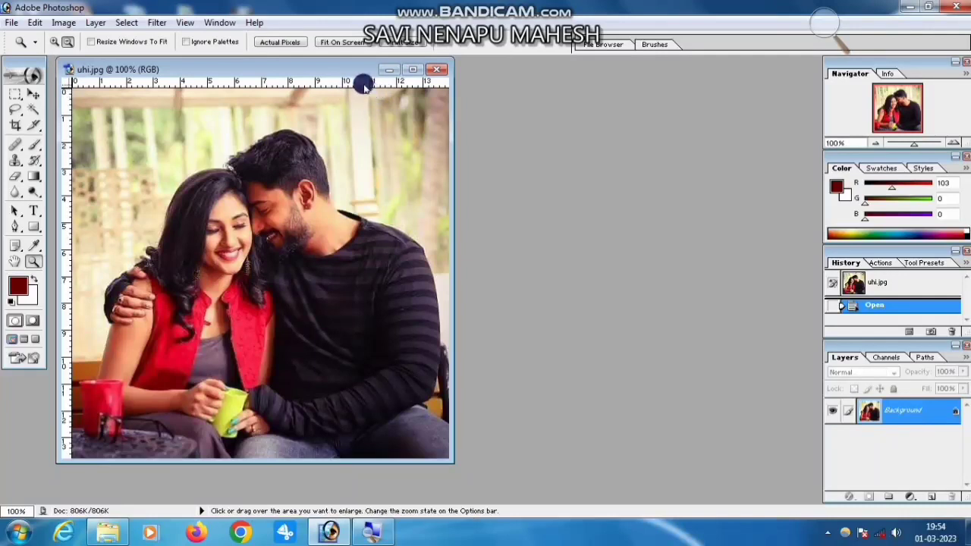
drag(357, 68, 556, 77)
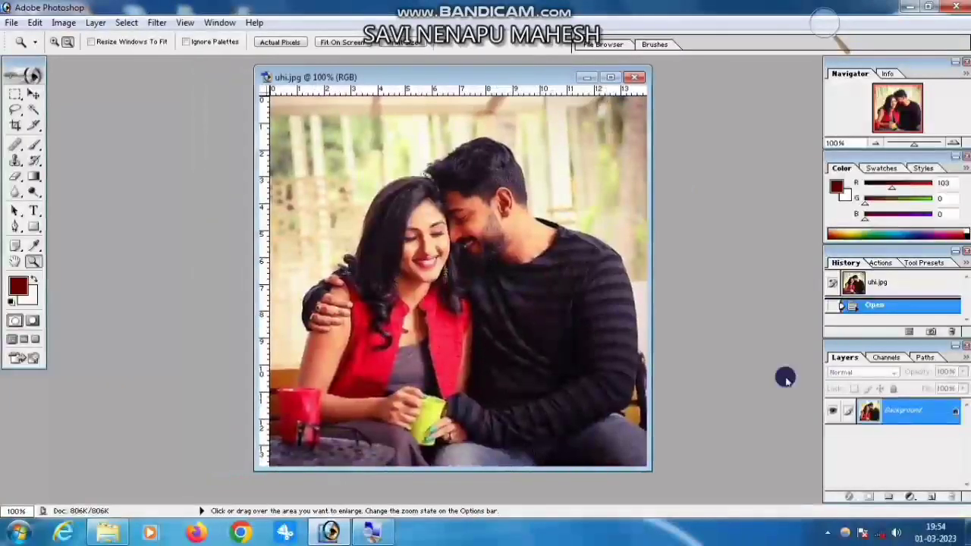
Convert the locked Background of uhi.jpg into a normal layer named Layer 0 and maximize the document window.
double_click(956, 412)
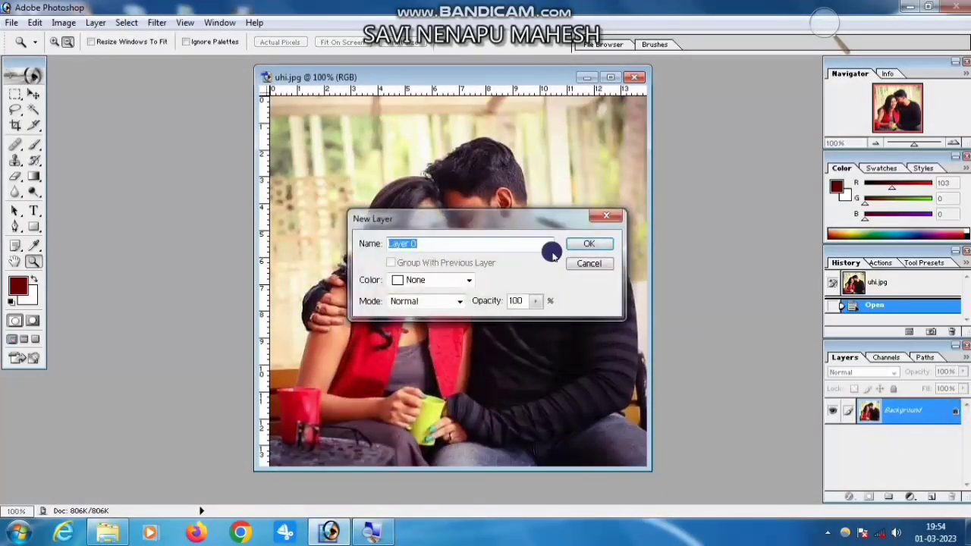
click(586, 243)
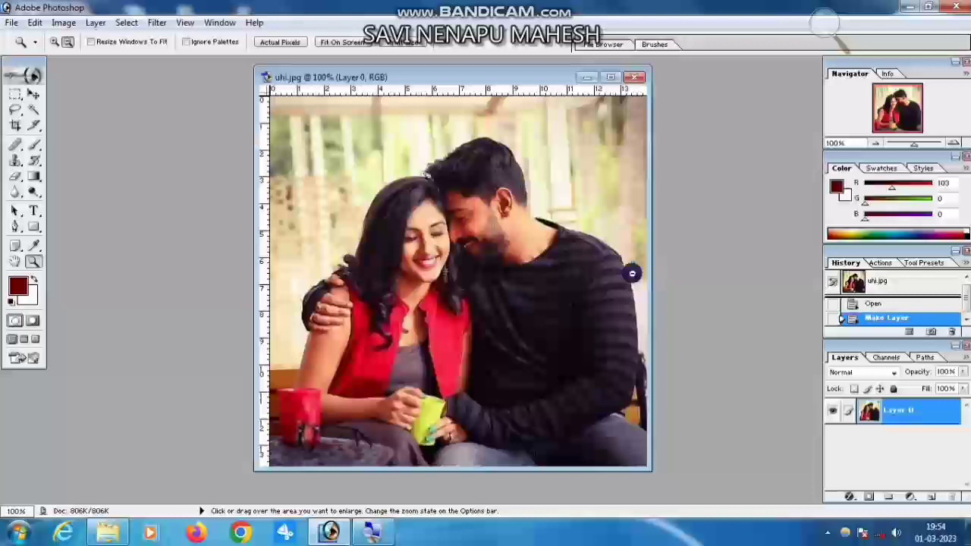
click(609, 76)
Apply a Gaussian Blur to Layer 0 of uhi.jpg, accepting the preset radius.
click(173, 22)
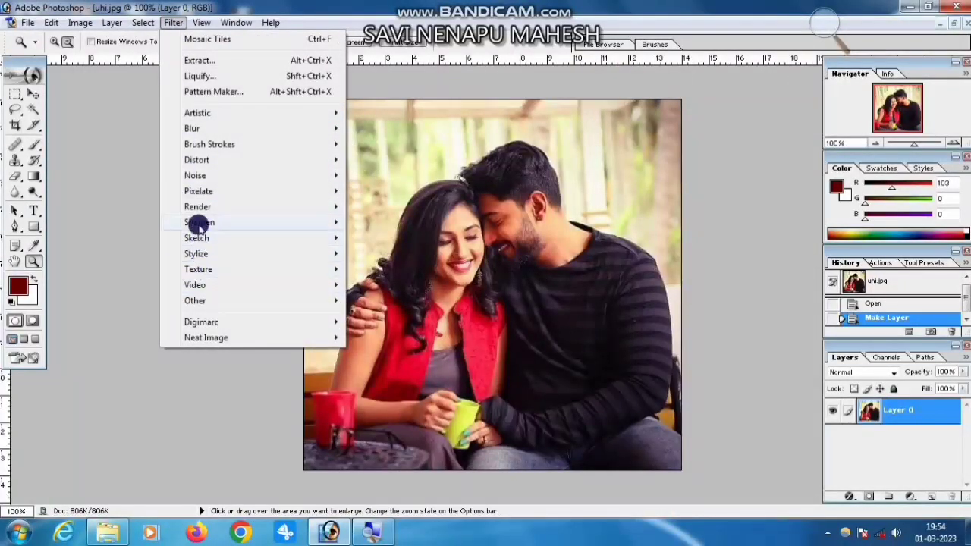
mouse_move(337, 131)
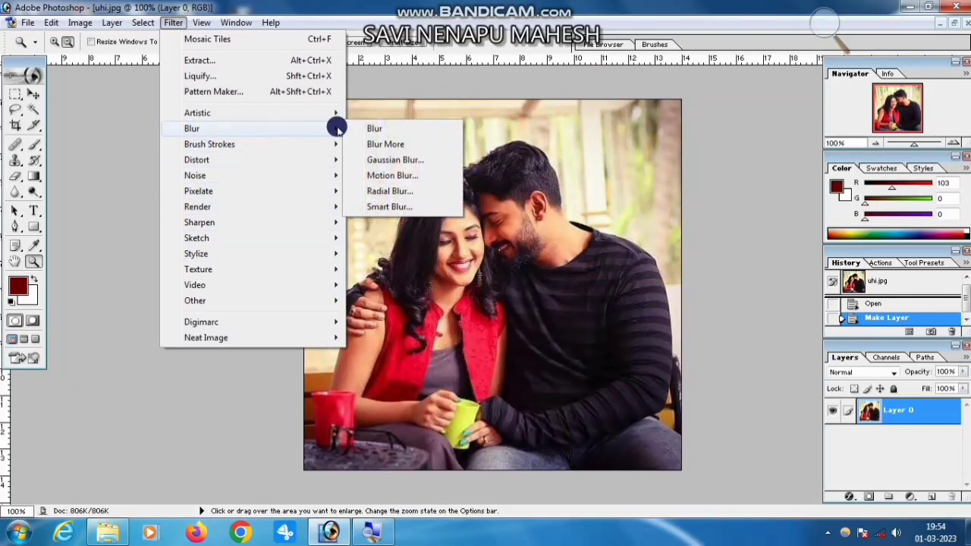
click(390, 160)
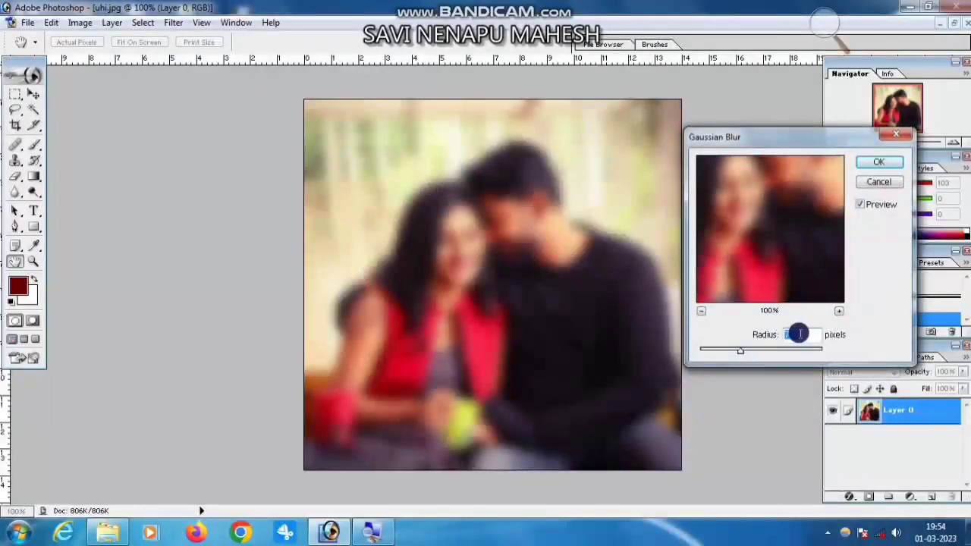
click(880, 165)
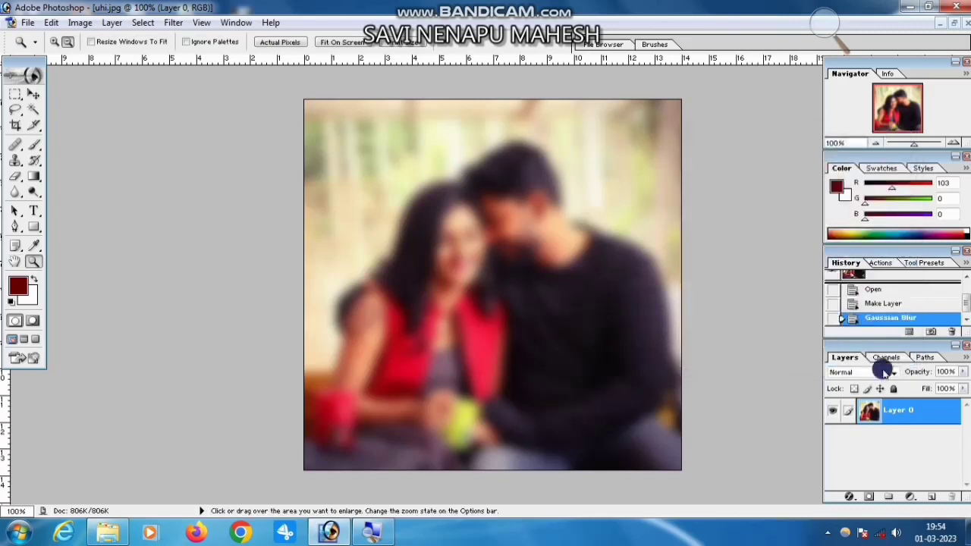
Duplicate the blurred Layer 0 as Layer 0 copy.
right_click(941, 414)
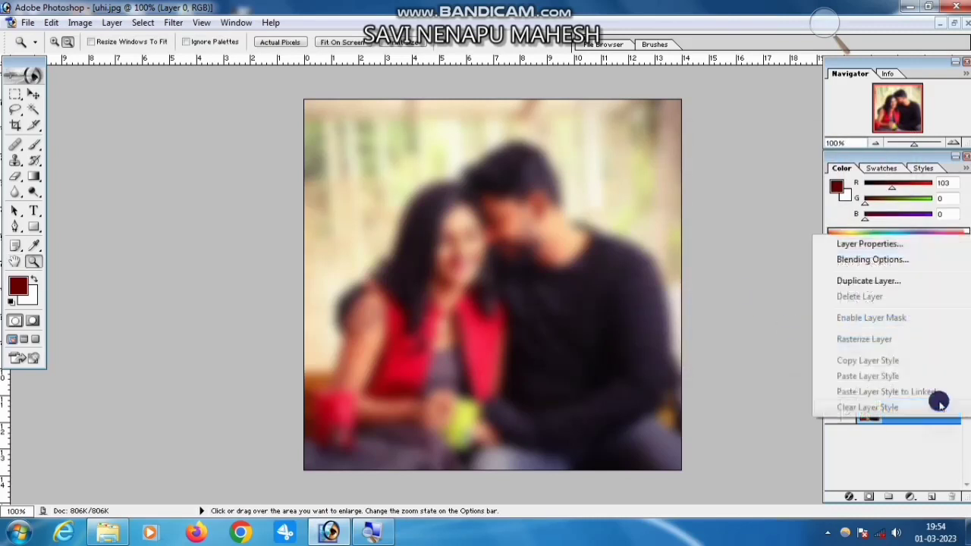
click(862, 282)
click(600, 227)
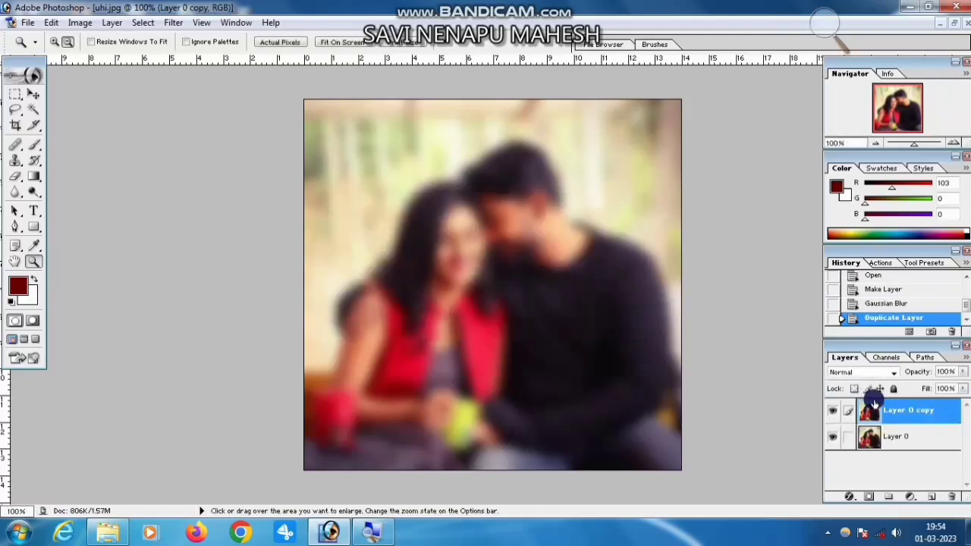
Set the blend mode of Layer 0 copy to Overlay and merge it down into Layer 0.
click(888, 373)
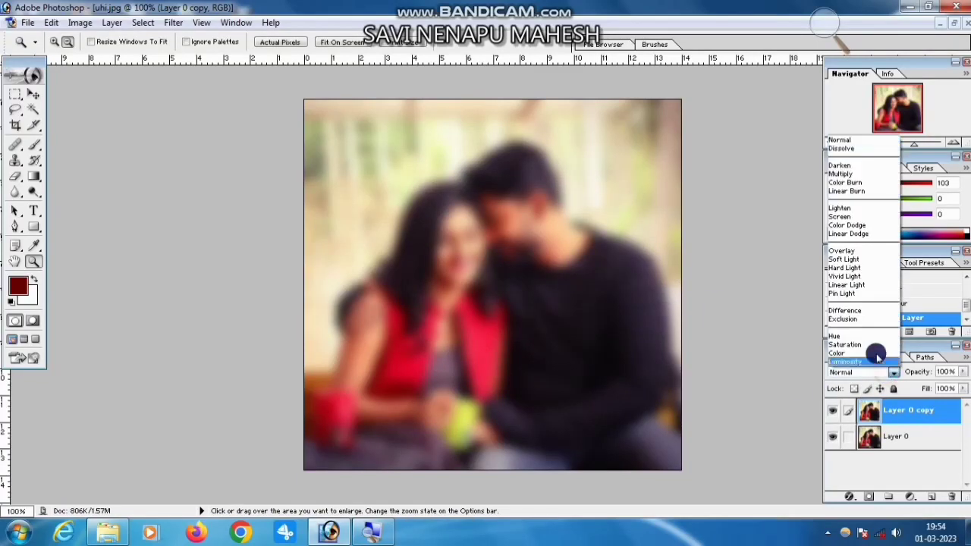
click(858, 253)
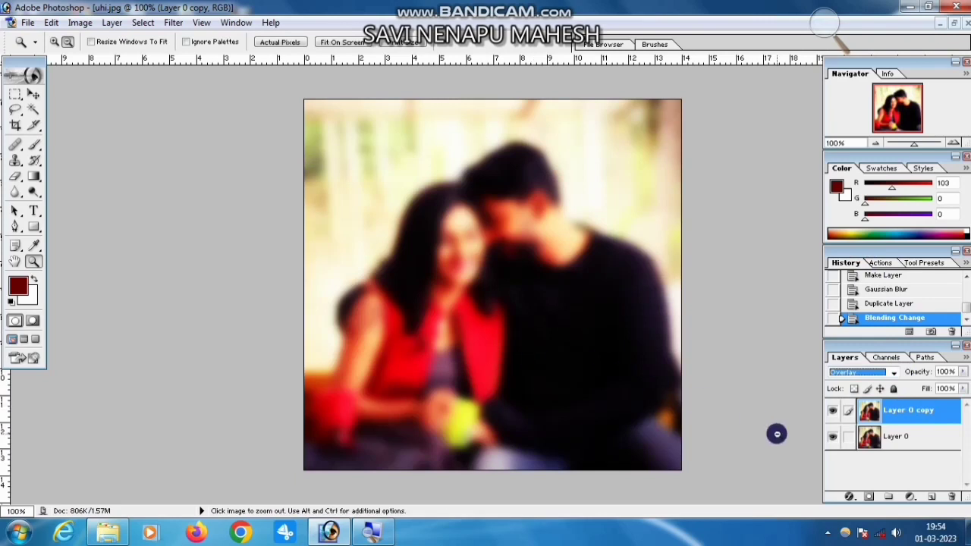
key(ctrl+e)
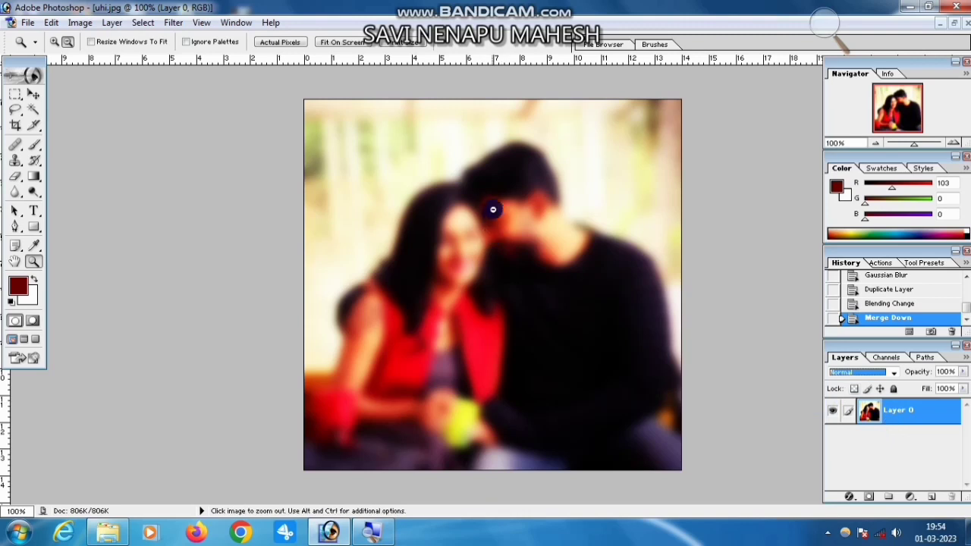
Apply the Patchwork texture filter to Layer 0 with an enlarged square size and a relief of 8.
click(174, 24)
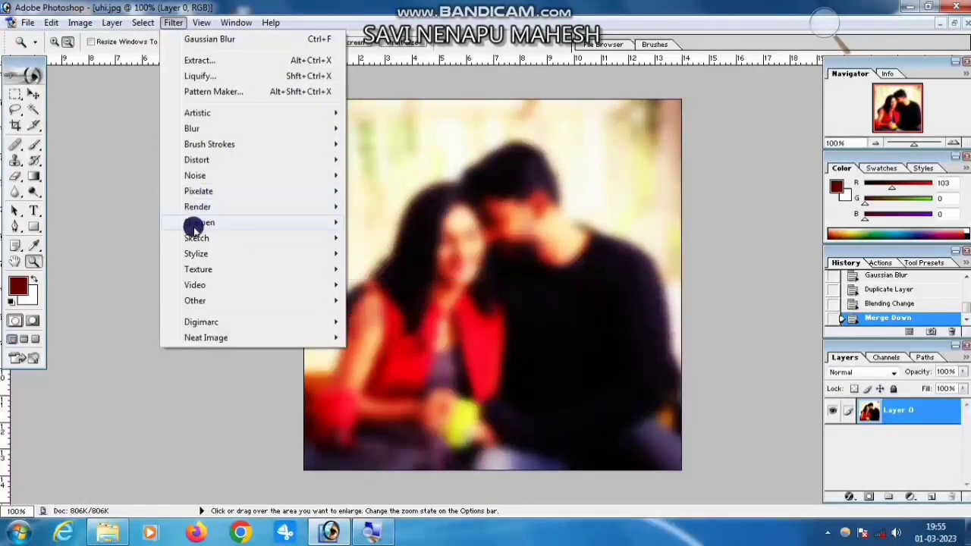
mouse_move(193, 256)
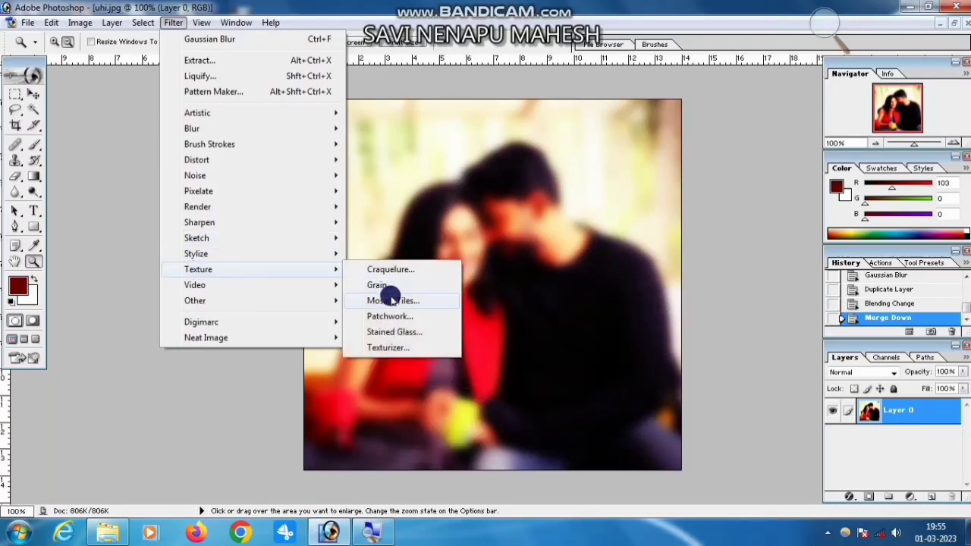
click(392, 317)
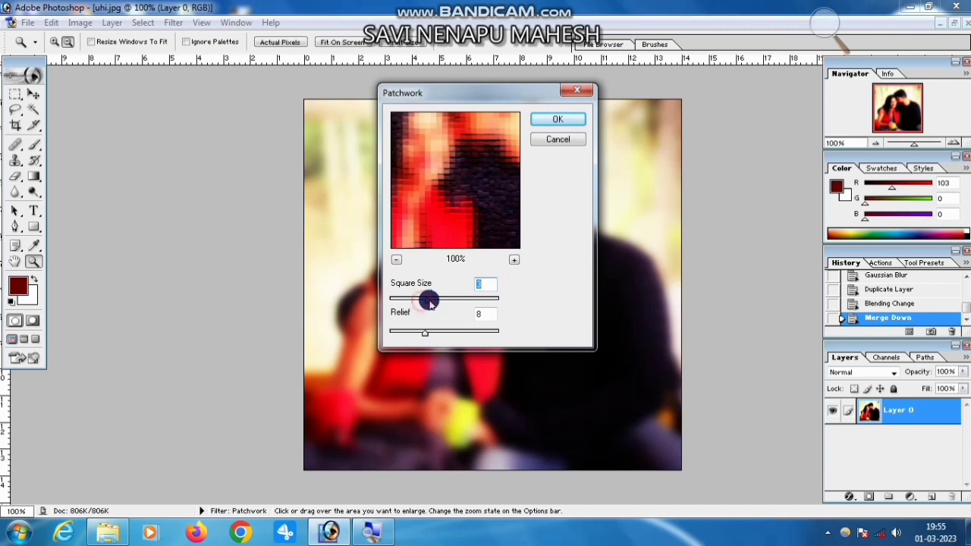
drag(431, 303, 456, 304)
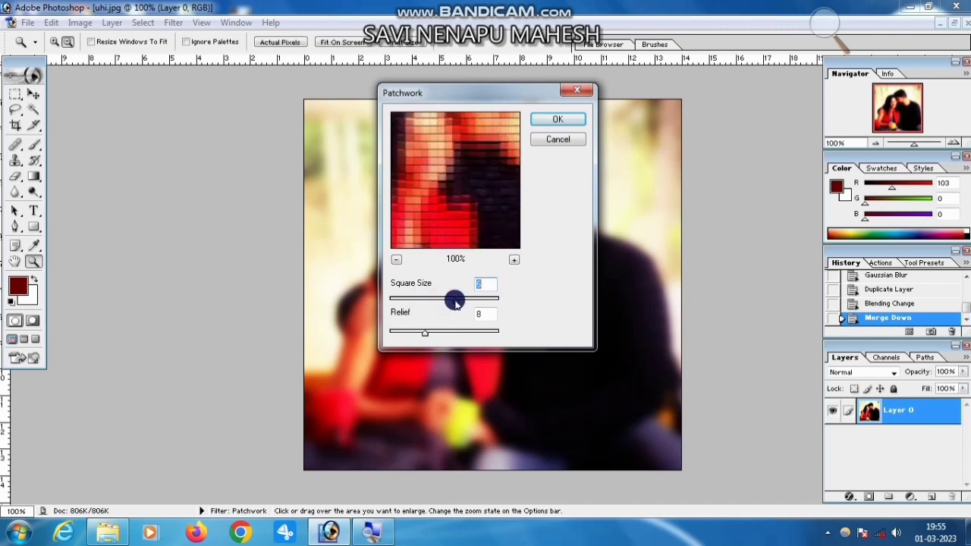
click(565, 119)
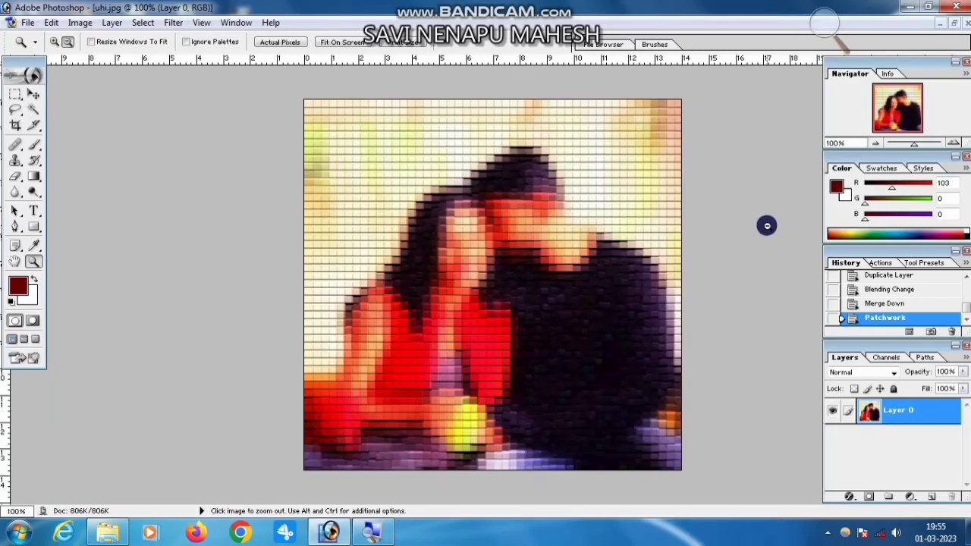
Open the sharp couple photo fghf.jpg from the Desktop.
key(ctrl+o)
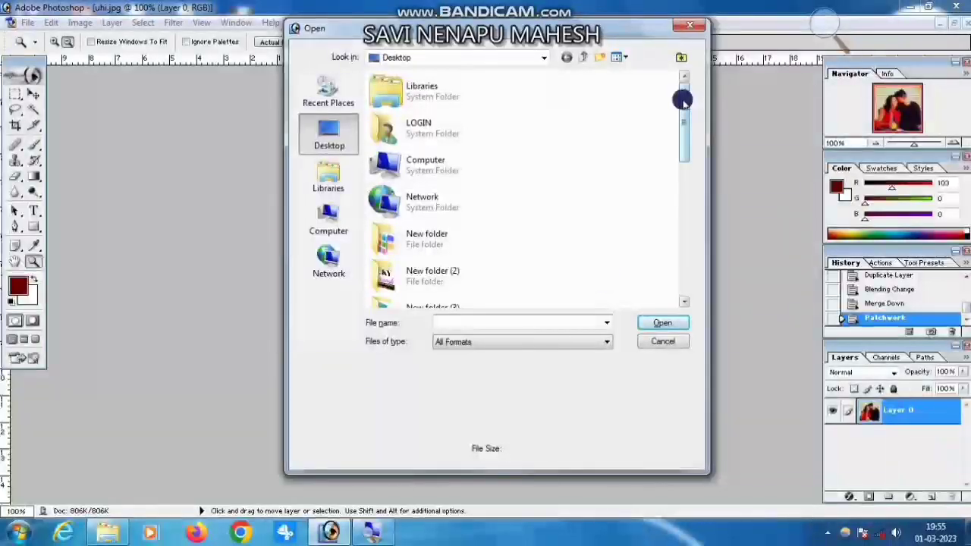
drag(682, 99, 641, 260)
click(455, 288)
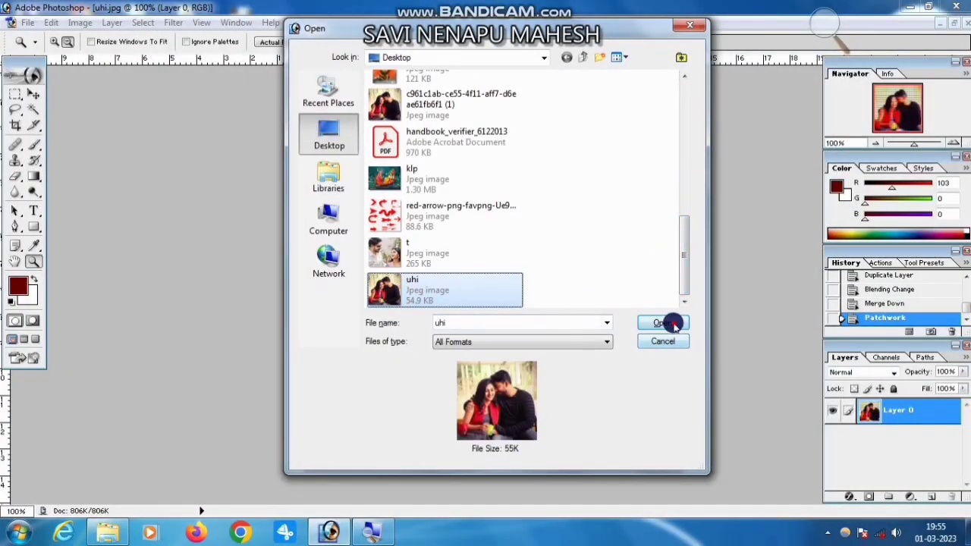
click(673, 324)
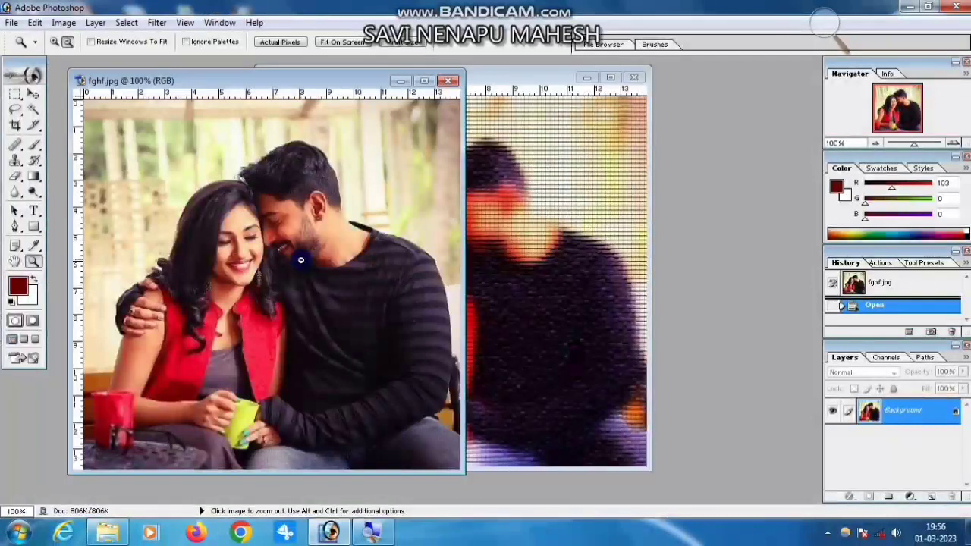
Copy the entire fghf.jpg image, close that file, paste the copy into uhi.jpg as a new layer and maximize the document window.
key(ctrl+a)
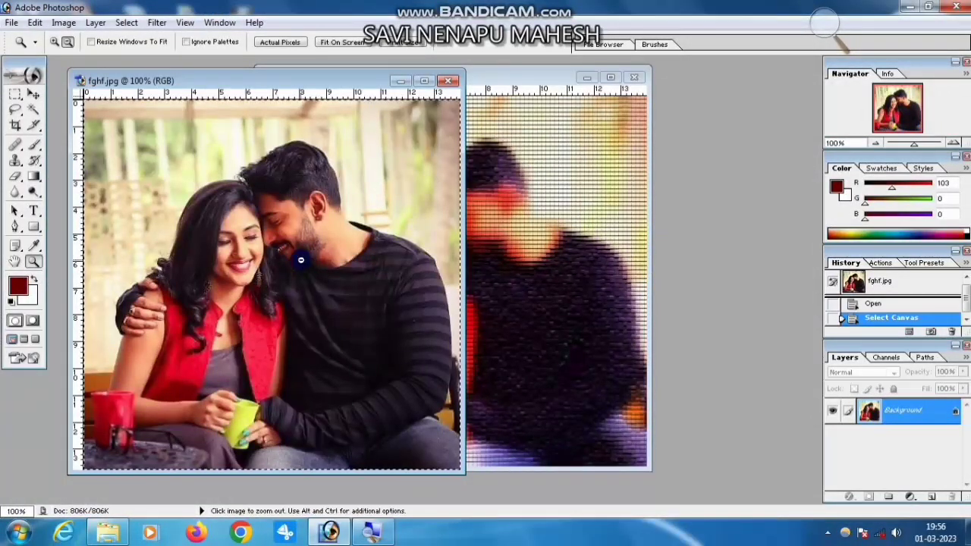
key(ctrl+w)
click(300, 261)
key(ctrl+v)
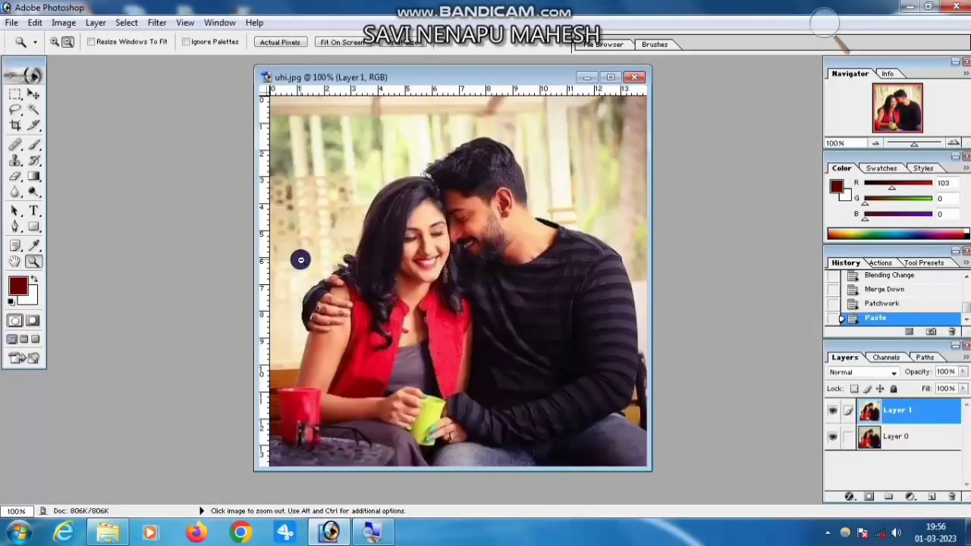
drag(520, 80, 556, 68)
double_click(641, 72)
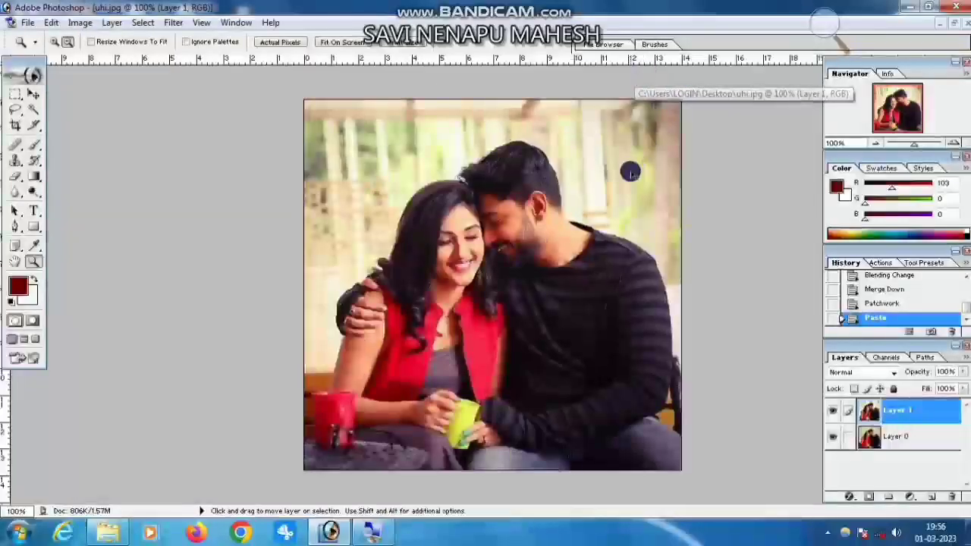
Scale Layer 1 proportionally to about 80% and centre it over the patchwork background, leaving a border on all sides.
key(ctrl+t)
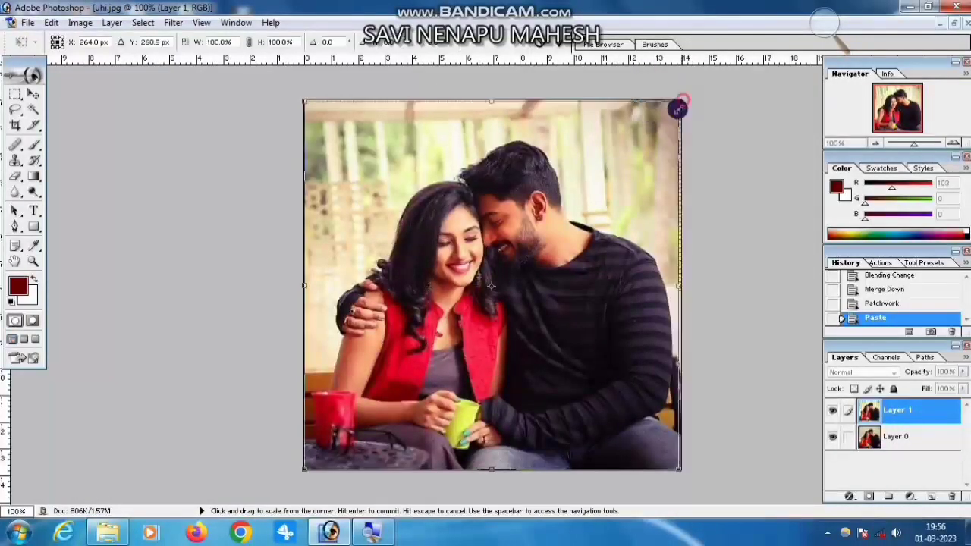
drag(681, 99, 609, 170)
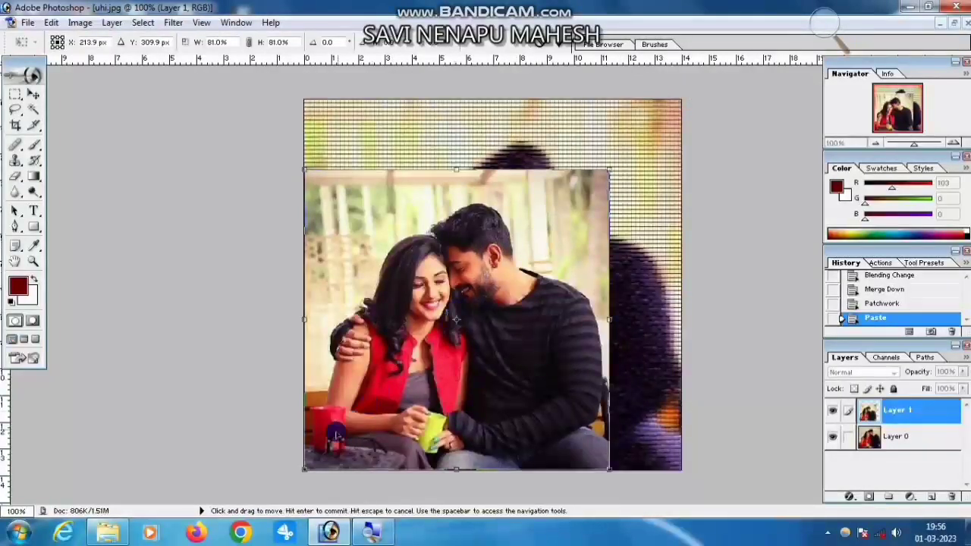
drag(304, 469, 361, 414)
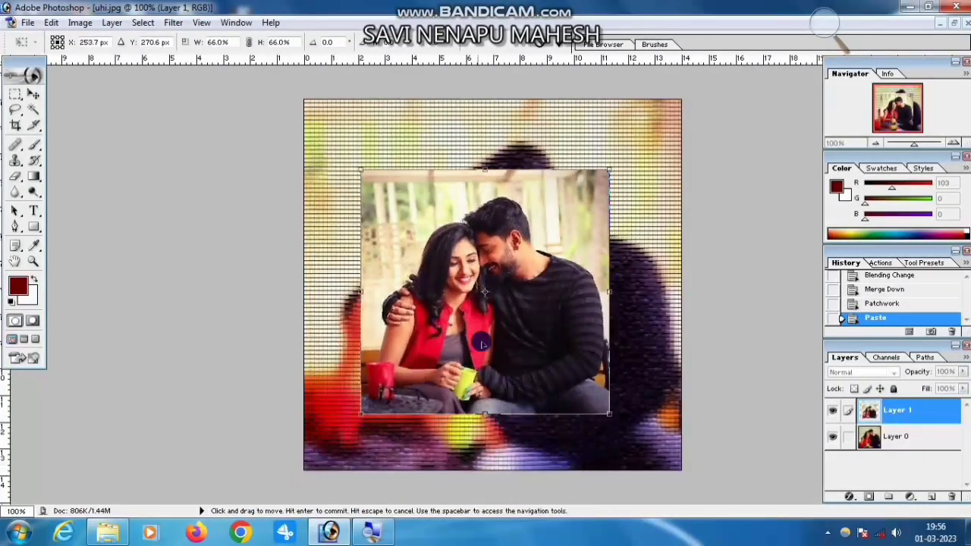
drag(482, 345, 525, 343)
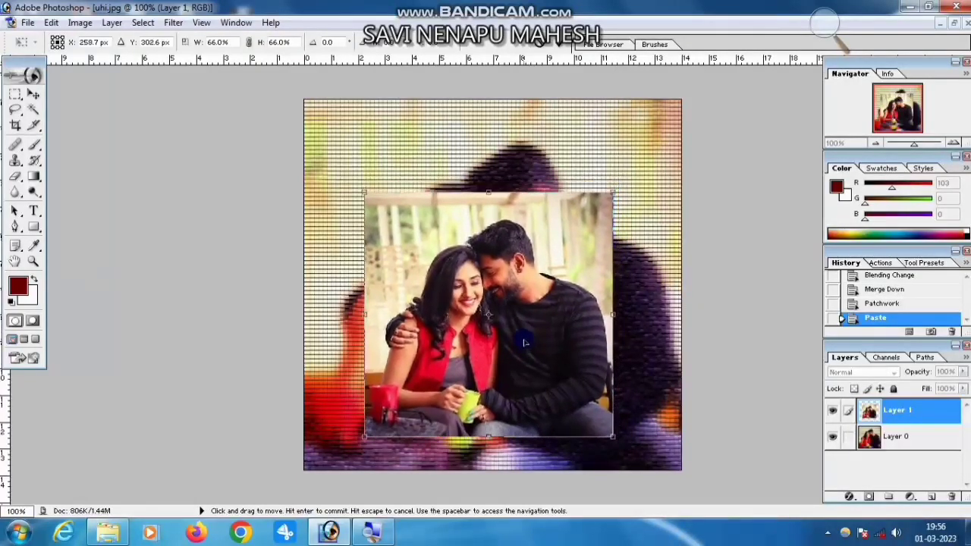
drag(612, 192, 635, 121)
drag(584, 230, 568, 232)
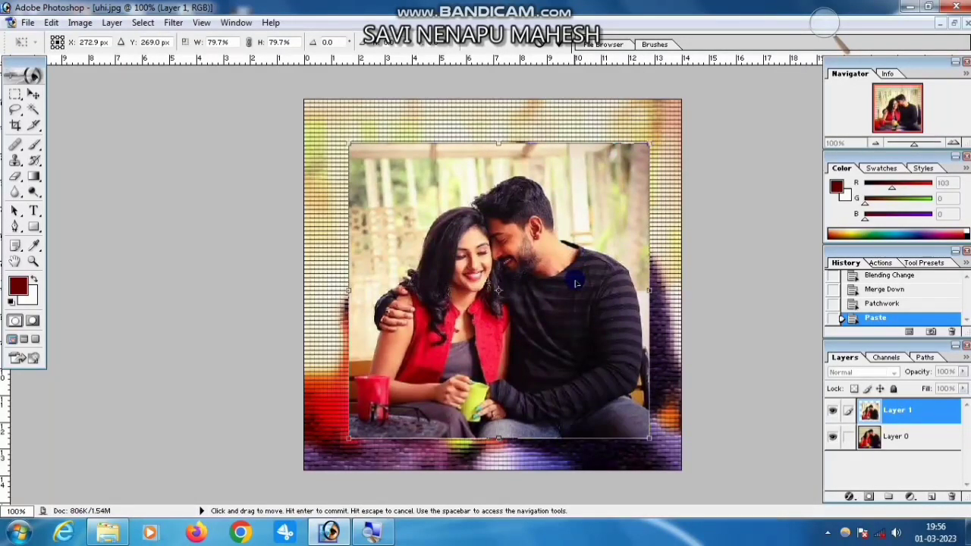
key(Return)
key(alt+space)
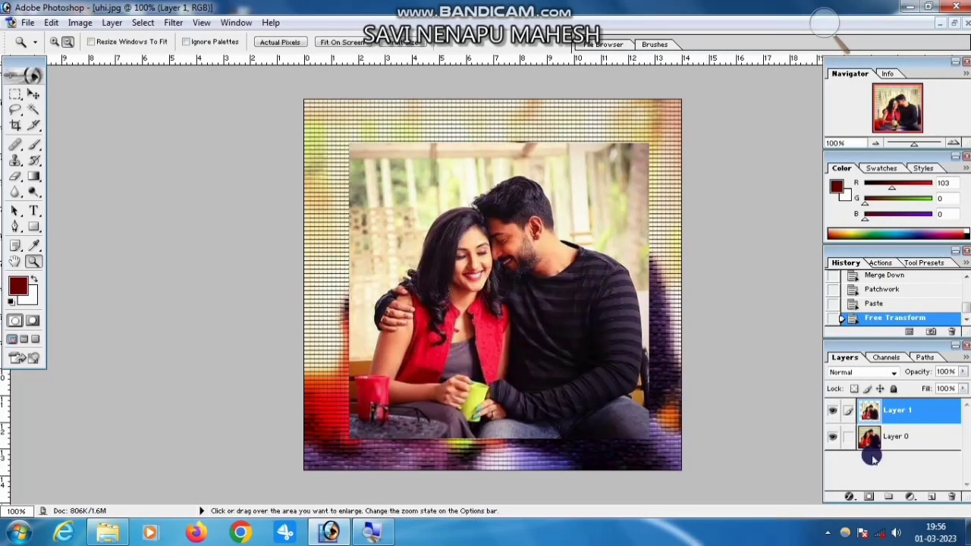
Add an outside Stroke effect to Layer 1 in near-white FBF7F7 and increase its thickness.
right_click(876, 455)
click(874, 492)
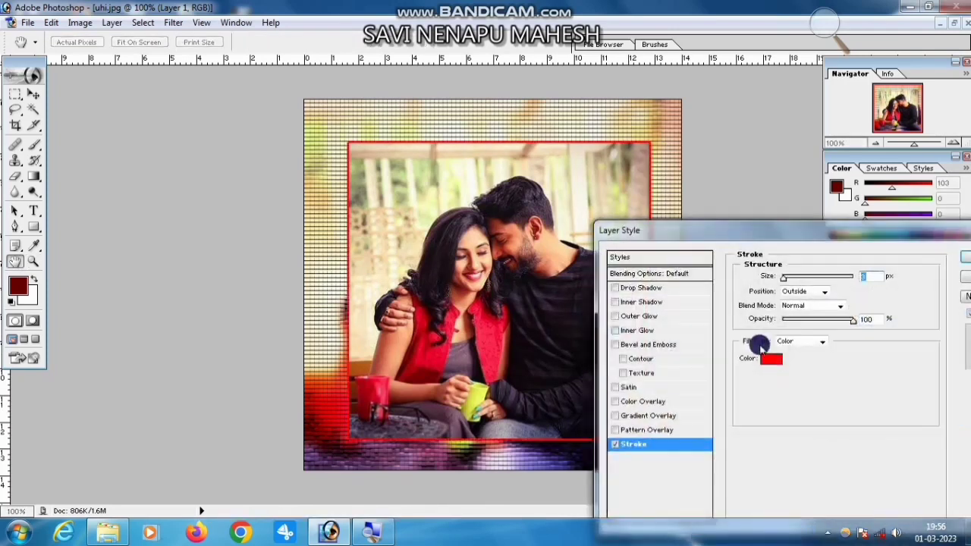
click(769, 358)
click(631, 220)
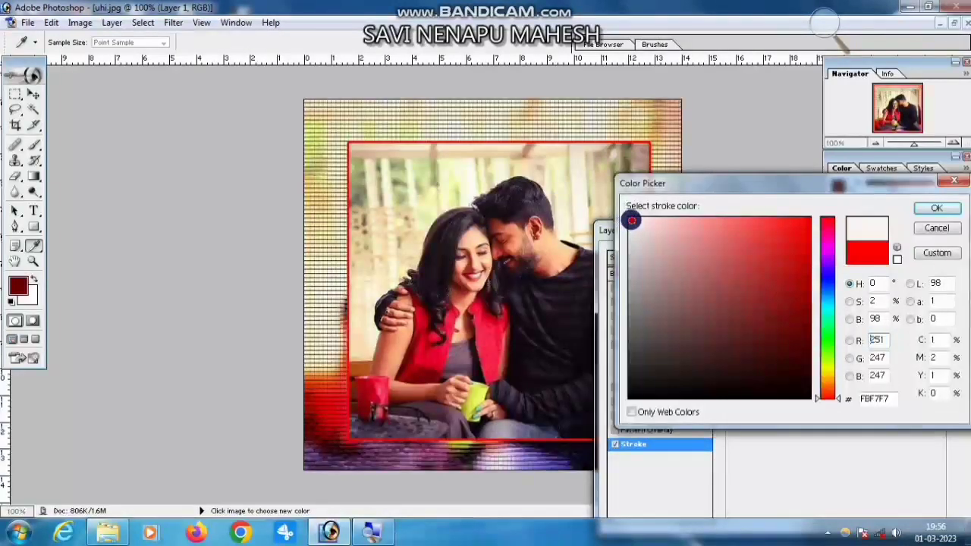
click(940, 209)
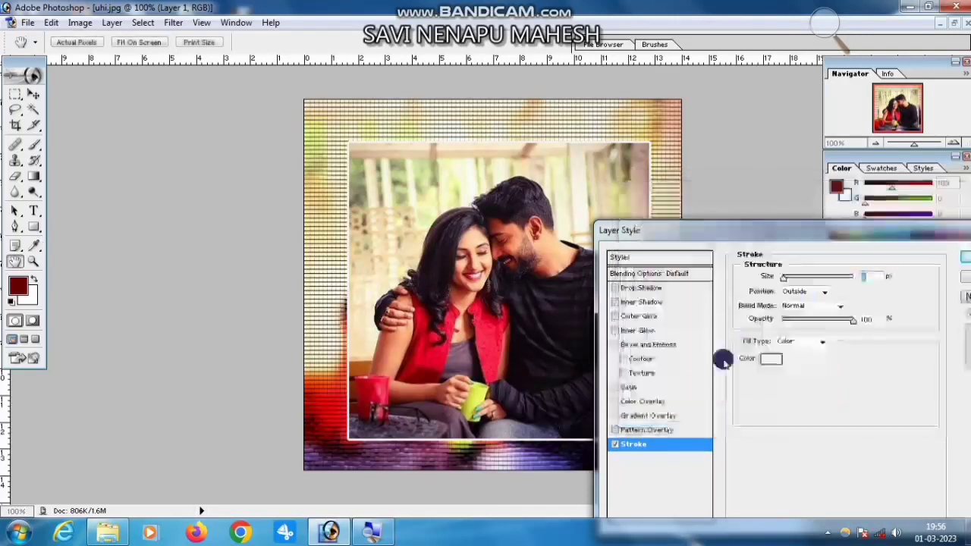
drag(787, 276, 786, 277)
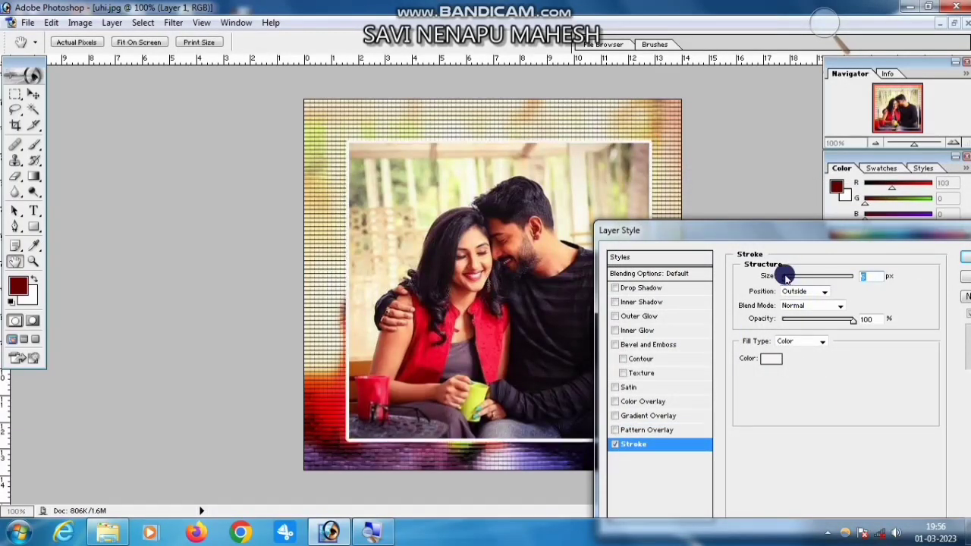
click(966, 257)
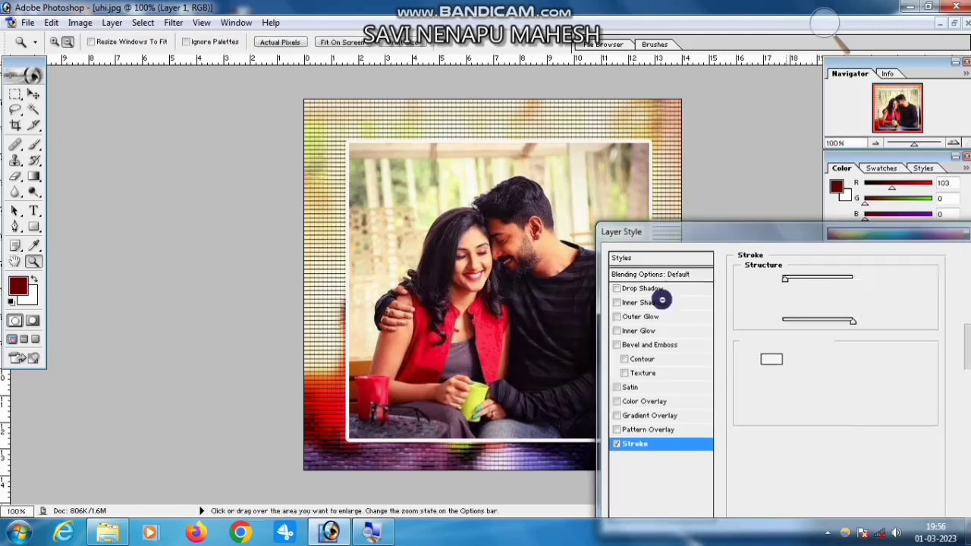
Save the framed picture to the Desktop as a JPEG named yuyg with Maximum quality.
click(34, 25)
click(54, 150)
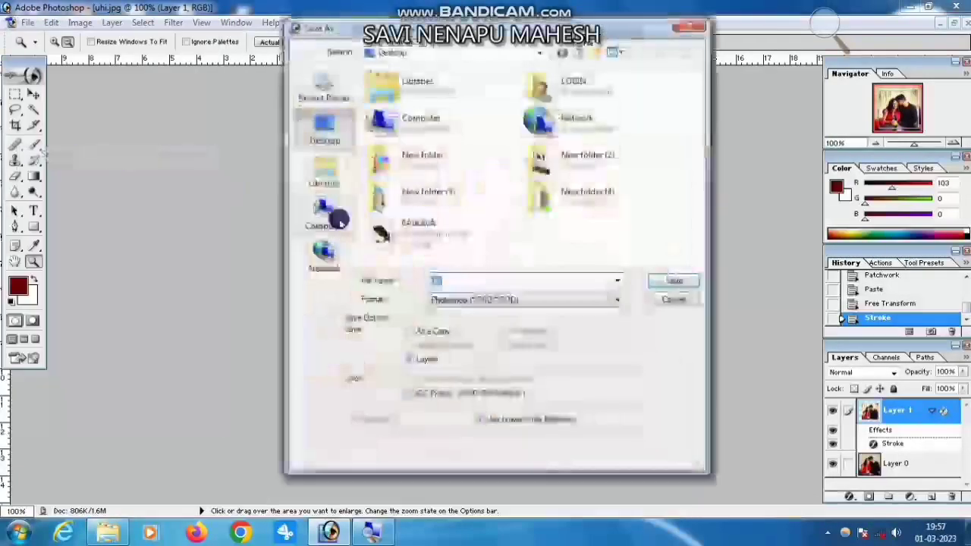
text(yuyg)
click(479, 301)
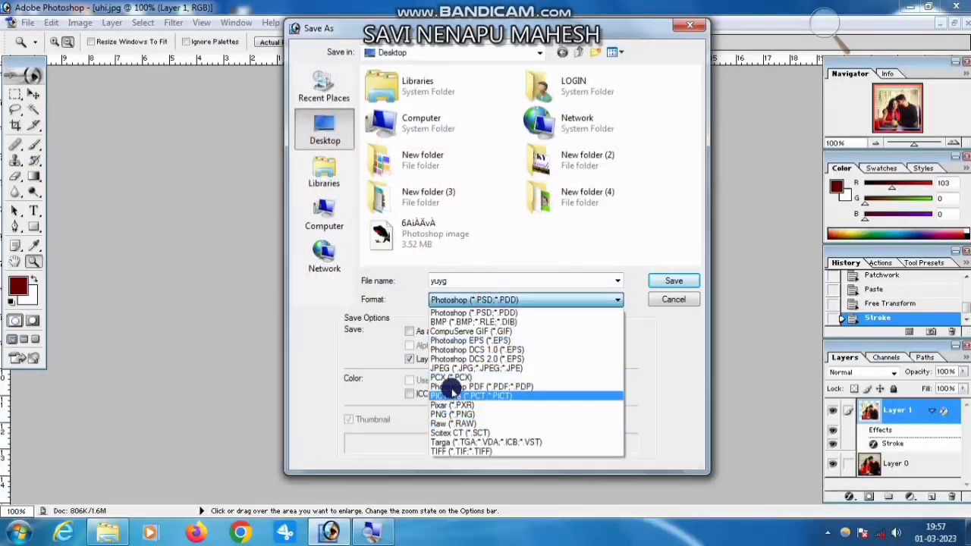
click(455, 368)
click(663, 281)
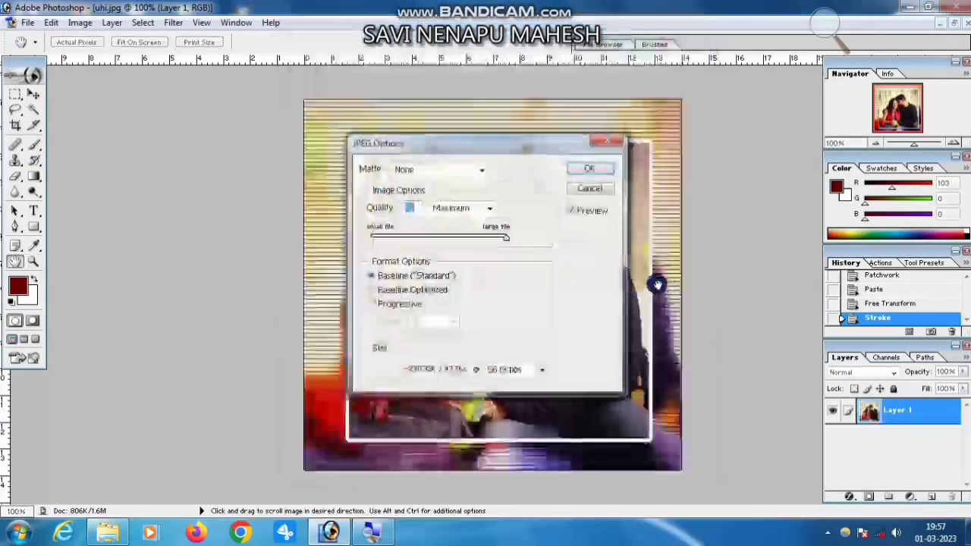
click(584, 168)
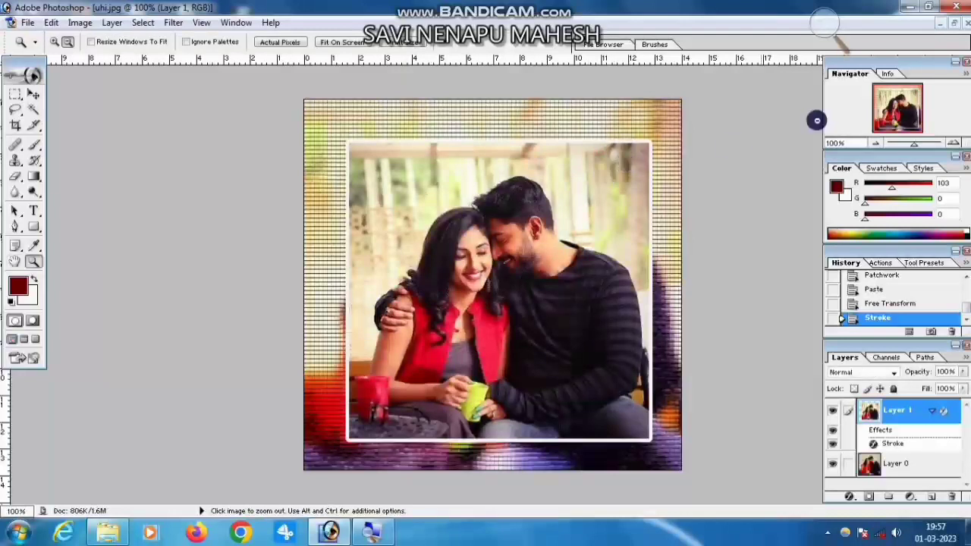
Open t.jpg from the Desktop in Photoshop, close uhi.jpg without saving its changes, and maximize the t.jpg window.
click(953, 23)
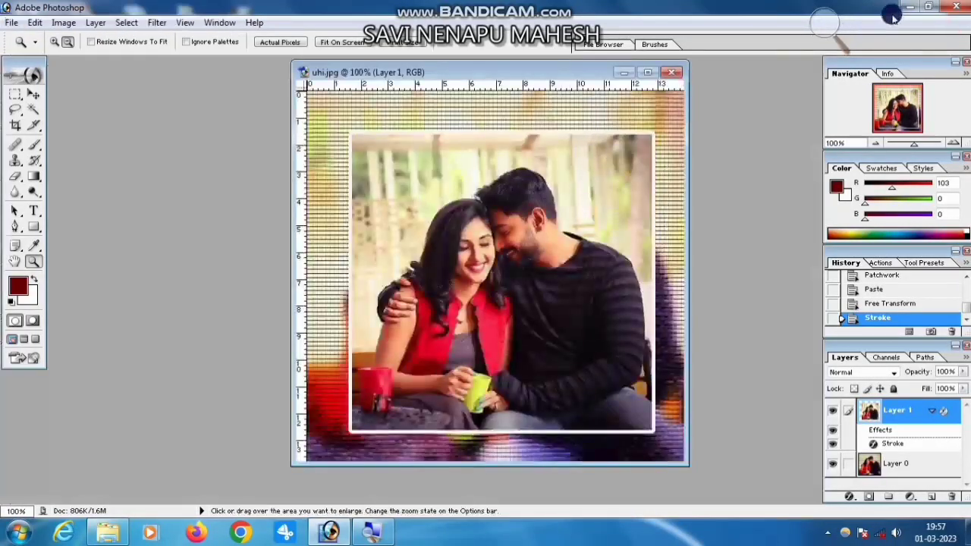
click(904, 7)
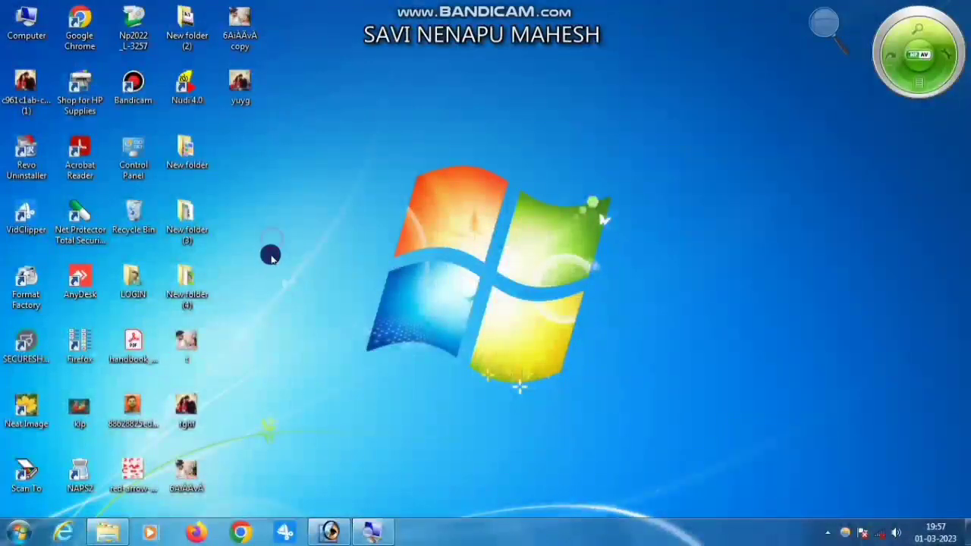
drag(179, 338, 476, 276)
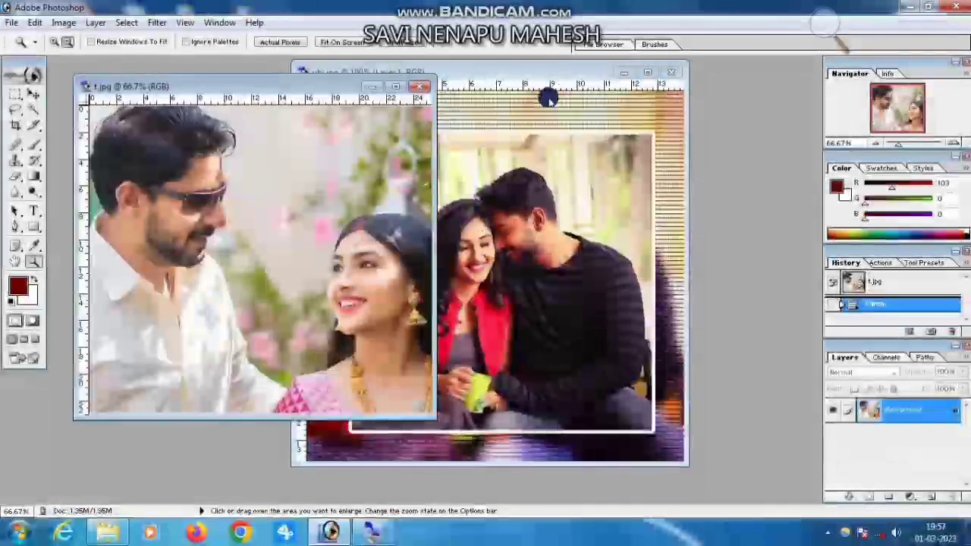
click(671, 73)
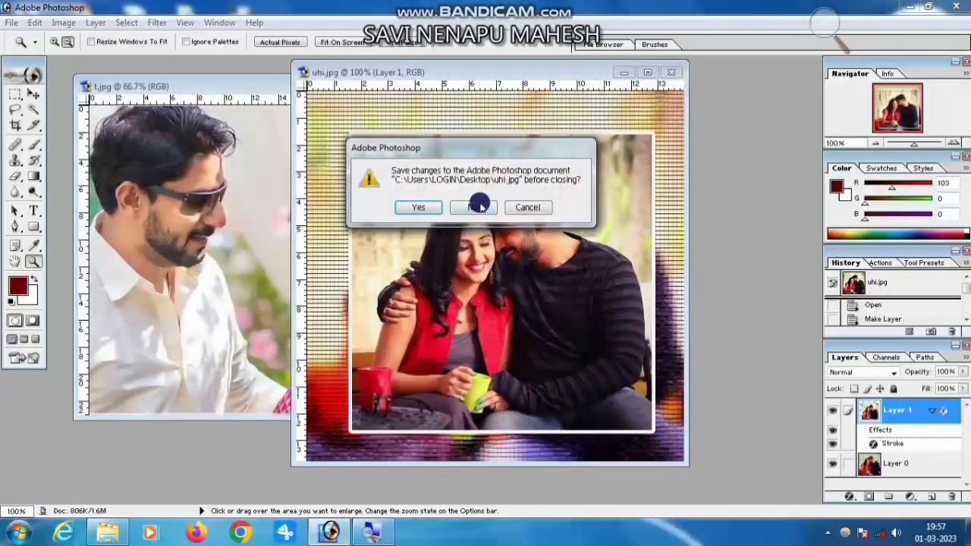
click(477, 206)
click(398, 88)
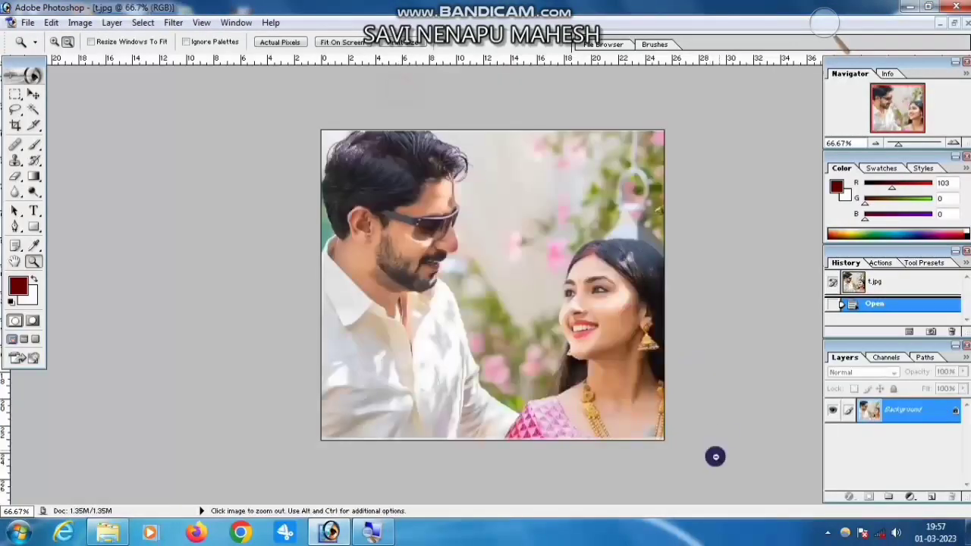
click(830, 534)
click(839, 415)
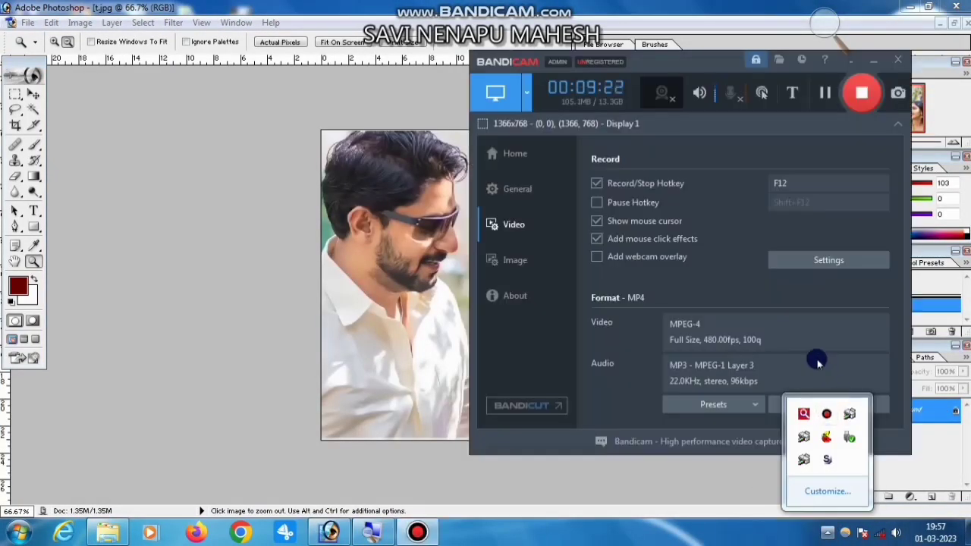
Apply the Grain texture filter to t.jpg with intensity 40, contrast 50 and the Regular grain type.
click(173, 22)
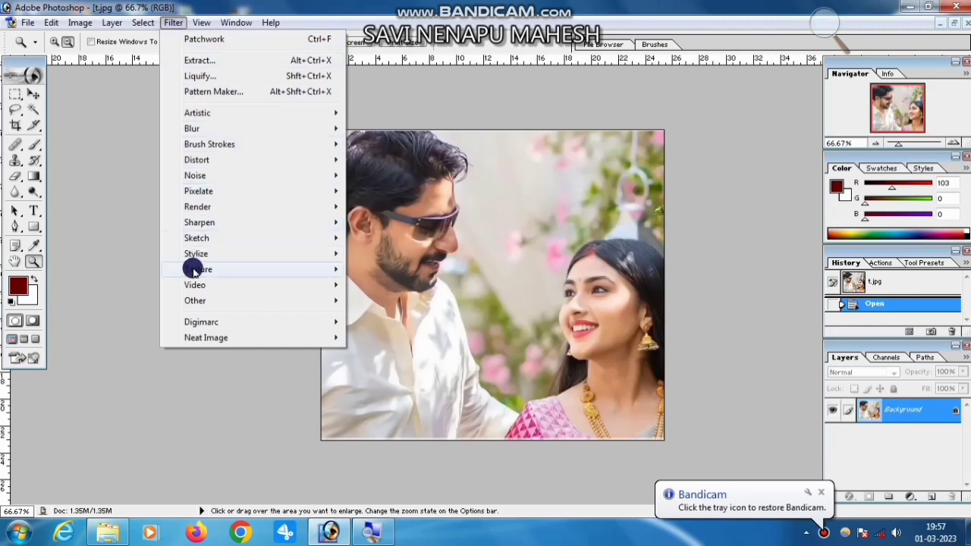
mouse_move(199, 269)
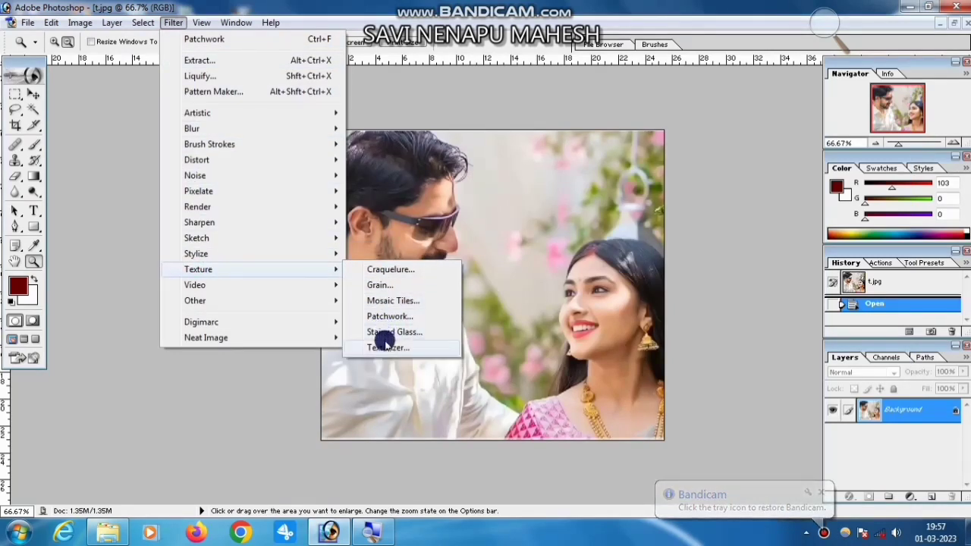
click(380, 285)
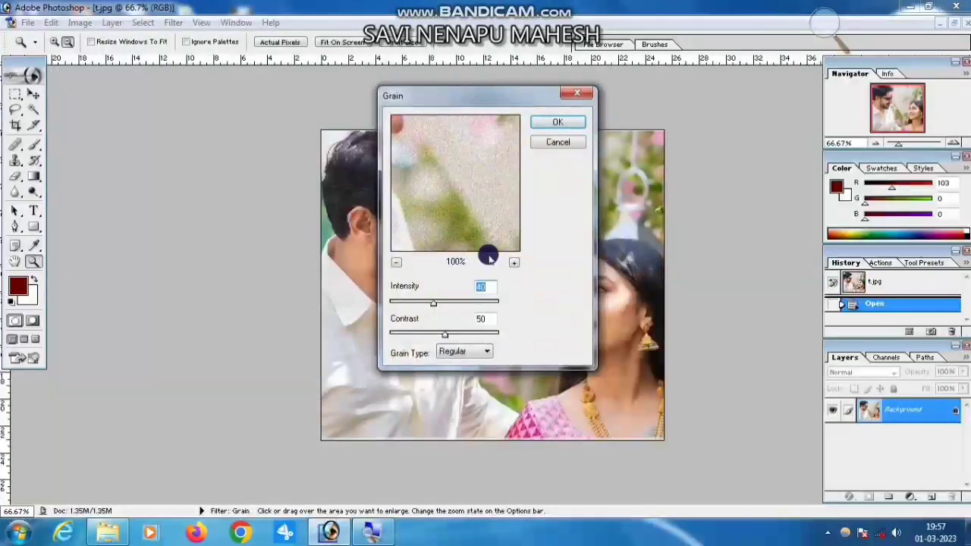
click(552, 127)
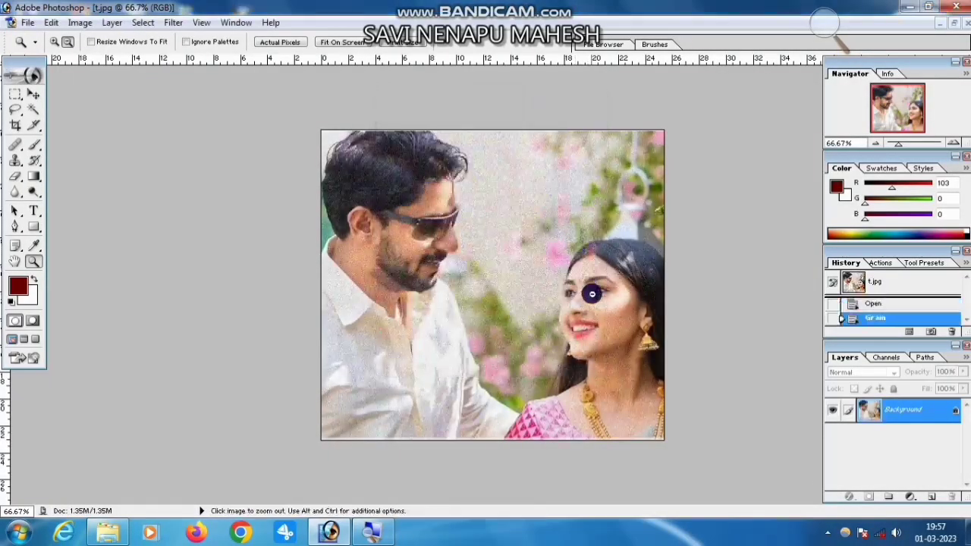
Save the grained picture to the Desktop as a JPEG named huiuy with Maximum quality.
click(28, 22)
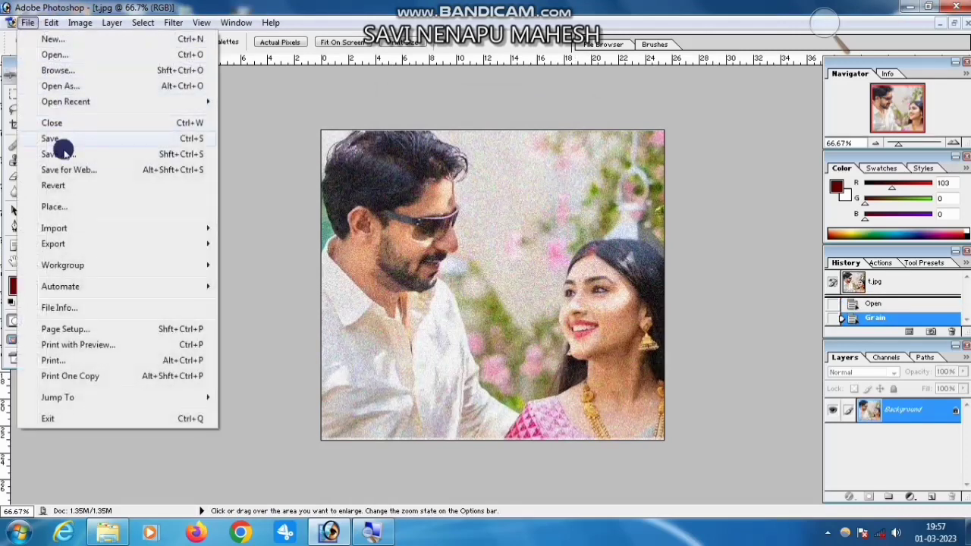
click(62, 155)
text(huiuy)
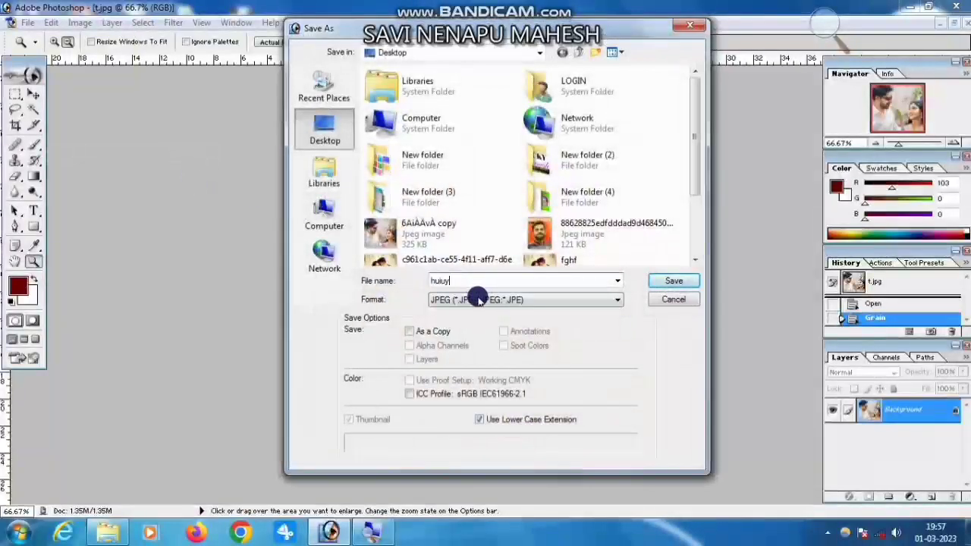
click(478, 298)
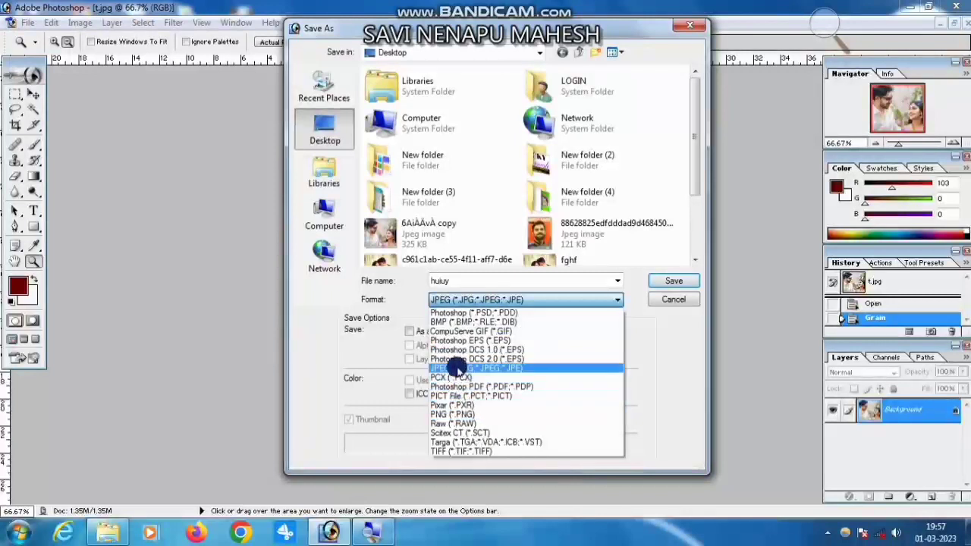
click(455, 370)
click(667, 277)
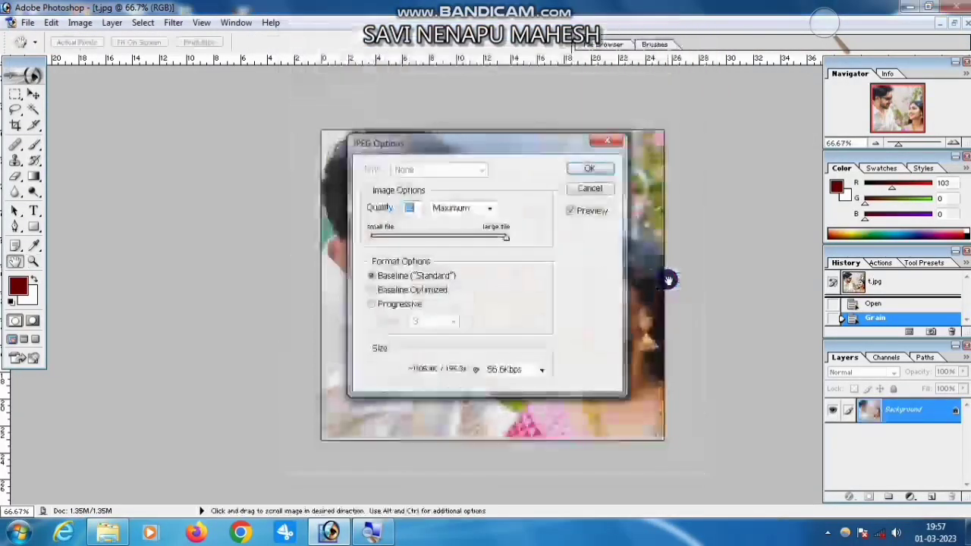
click(580, 167)
key(z)
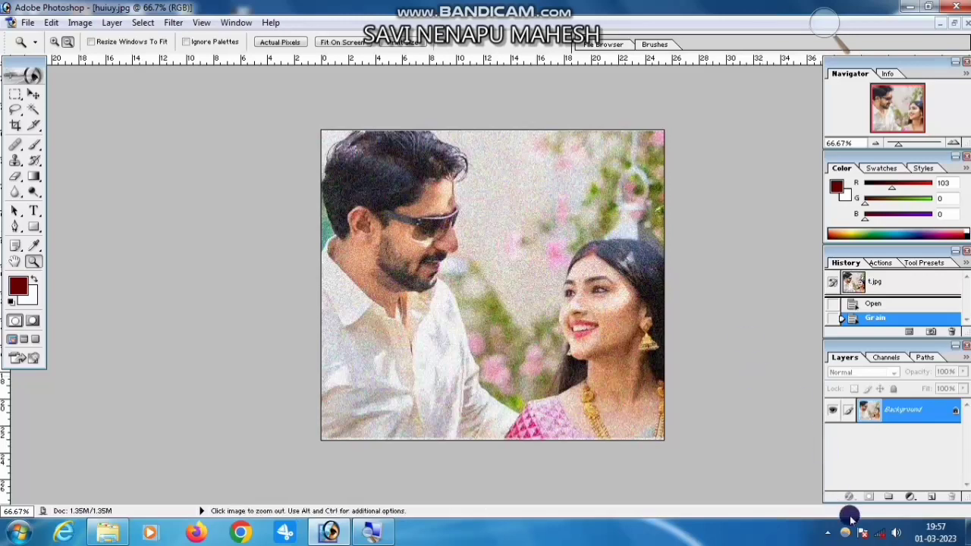
click(827, 532)
click(832, 416)
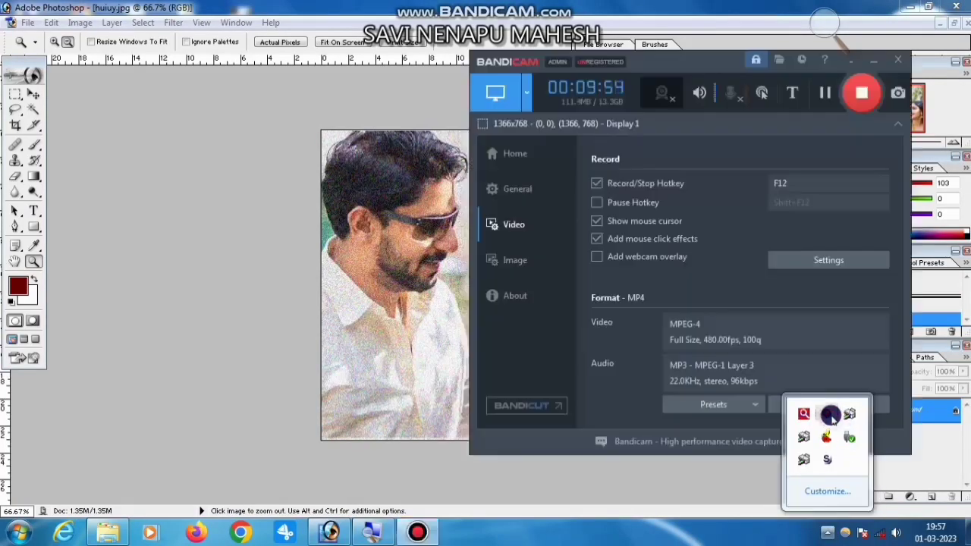